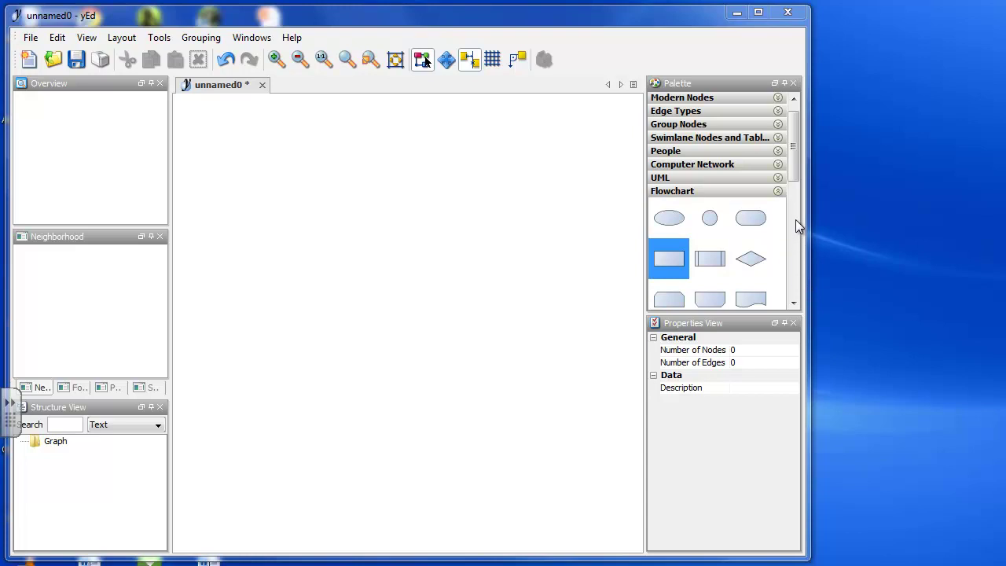
# - Browse the shape palette, collapsing the basic shapes group and expanding the Flowchart group
pyautogui.moveTo(797, 167); pyautogui.dragTo(791, 137)
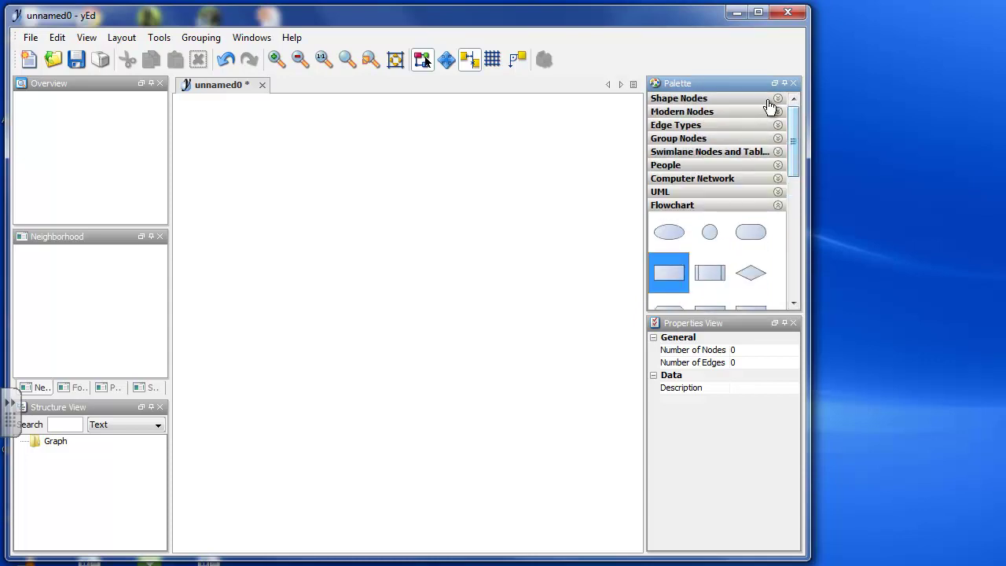
pyautogui.click(779, 98)
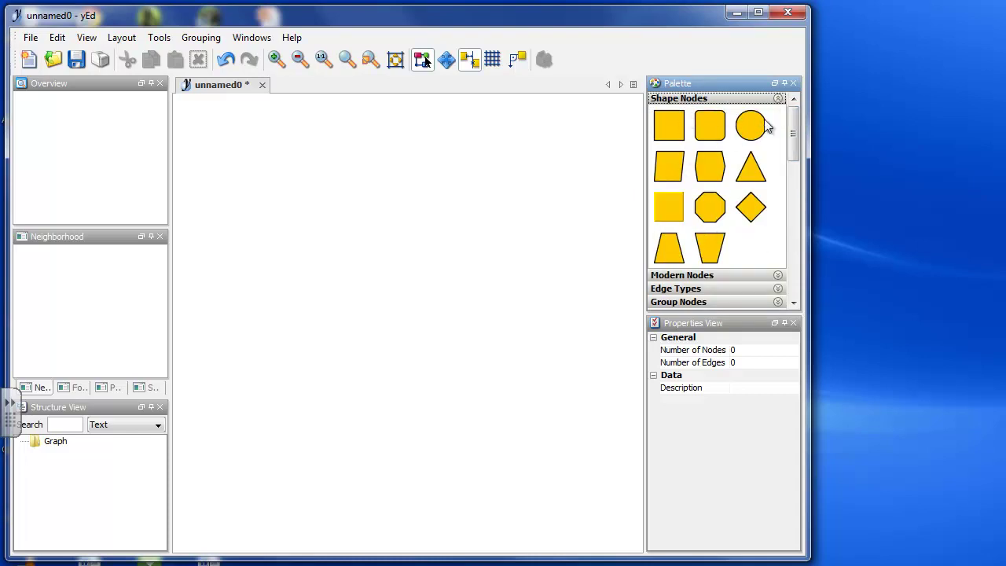
pyautogui.moveTo(795, 125); pyautogui.dragTo(802, 200)
pyautogui.click(779, 197)
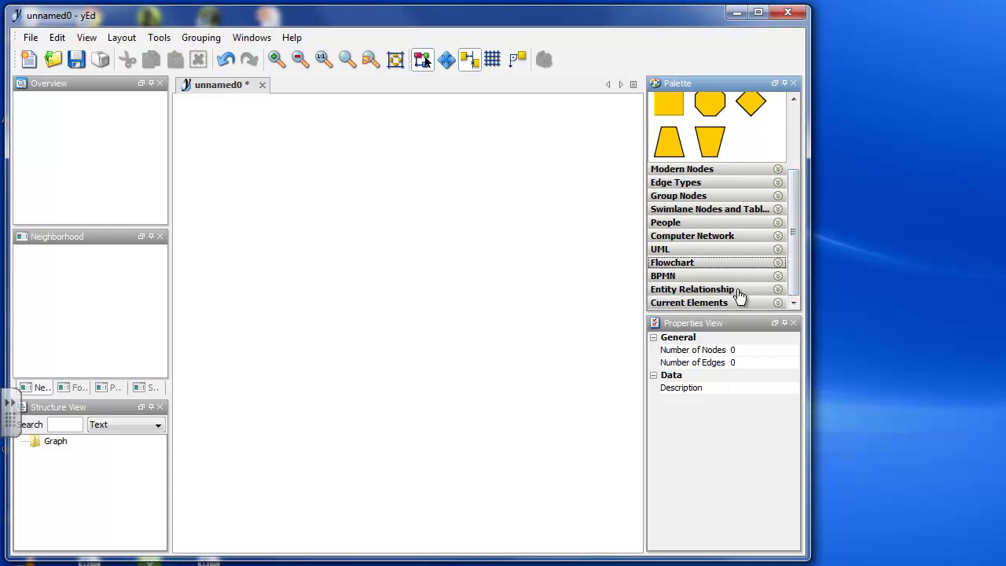
pyautogui.moveTo(795, 189); pyautogui.dragTo(794, 118)
pyautogui.click(783, 99)
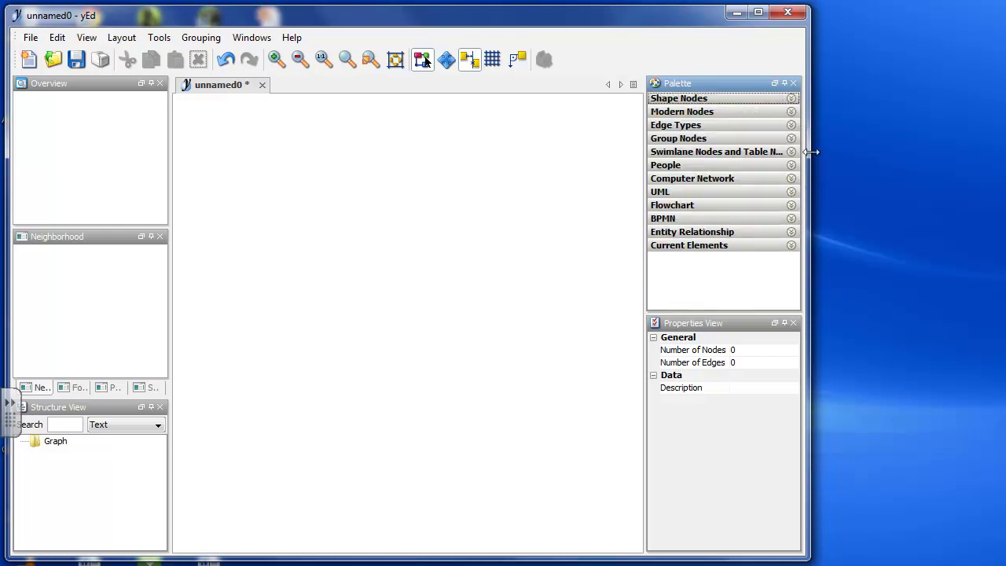
pyautogui.click(791, 206)
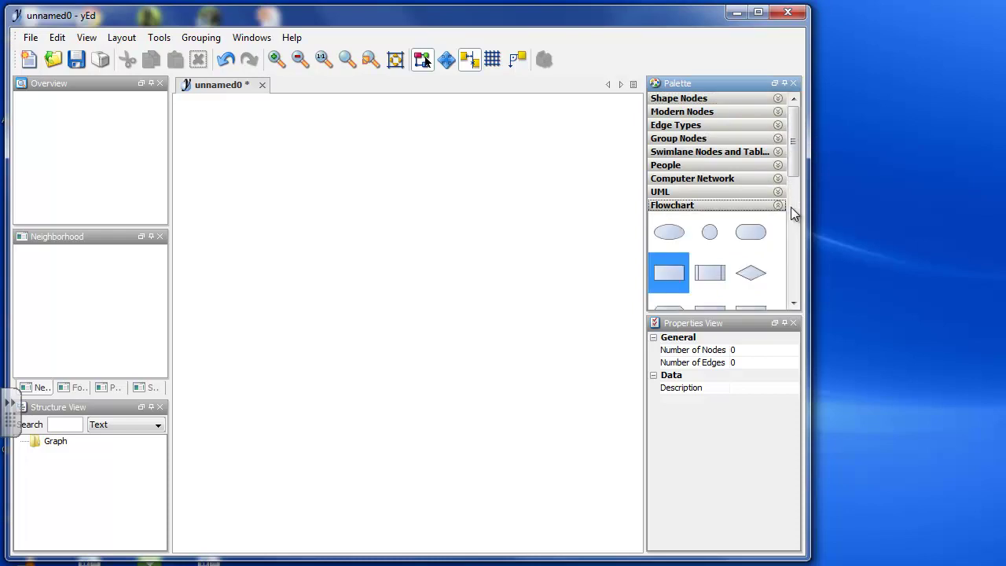
pyautogui.moveTo(793, 174); pyautogui.dragTo(795, 210)
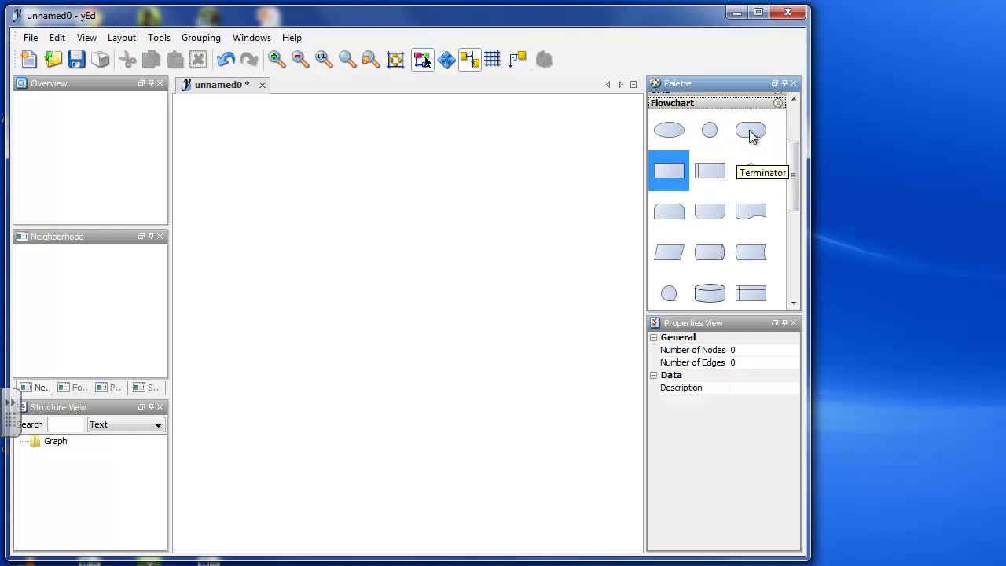
# - Drop a test terminator and process rectangle on the canvas, then delete both
pyautogui.moveTo(751, 133); pyautogui.dragTo(396, 140)
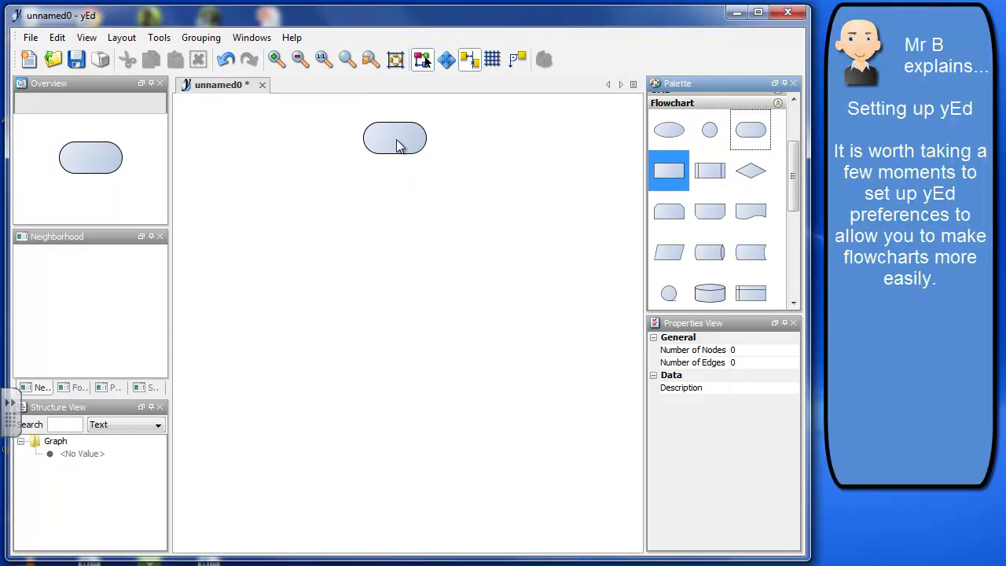
pyautogui.moveTo(670, 172); pyautogui.dragTo(397, 241)
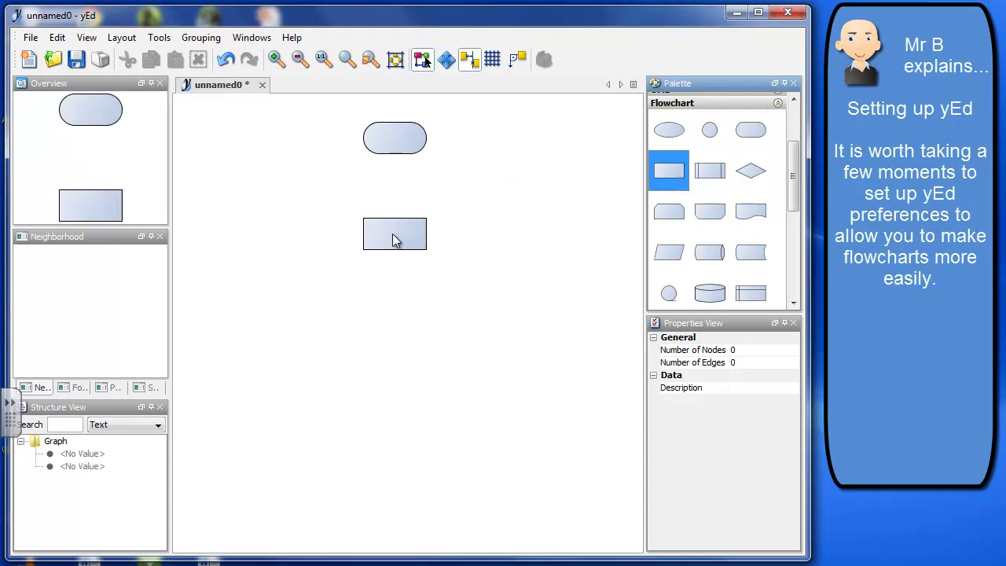
pyautogui.rightClick(75, 460)
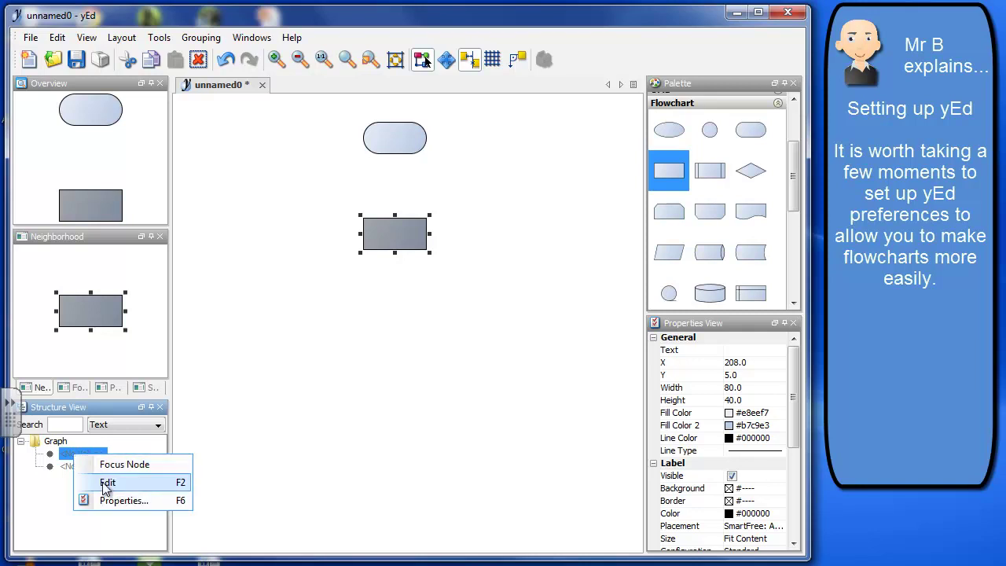
pyautogui.click(424, 306)
pyautogui.click(396, 240)
pyautogui.press('Delete')
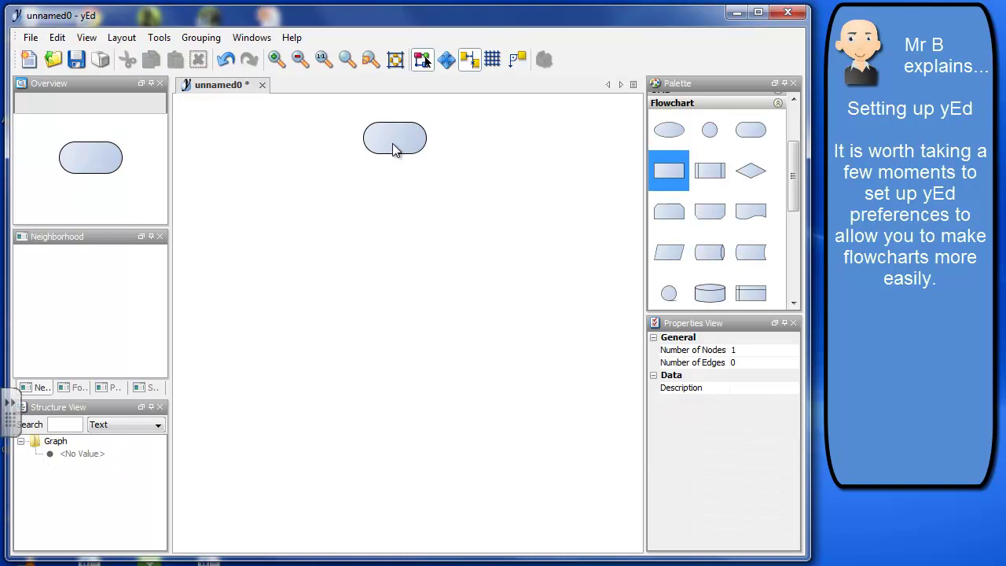
pyautogui.click(395, 150)
pyautogui.press('Delete')
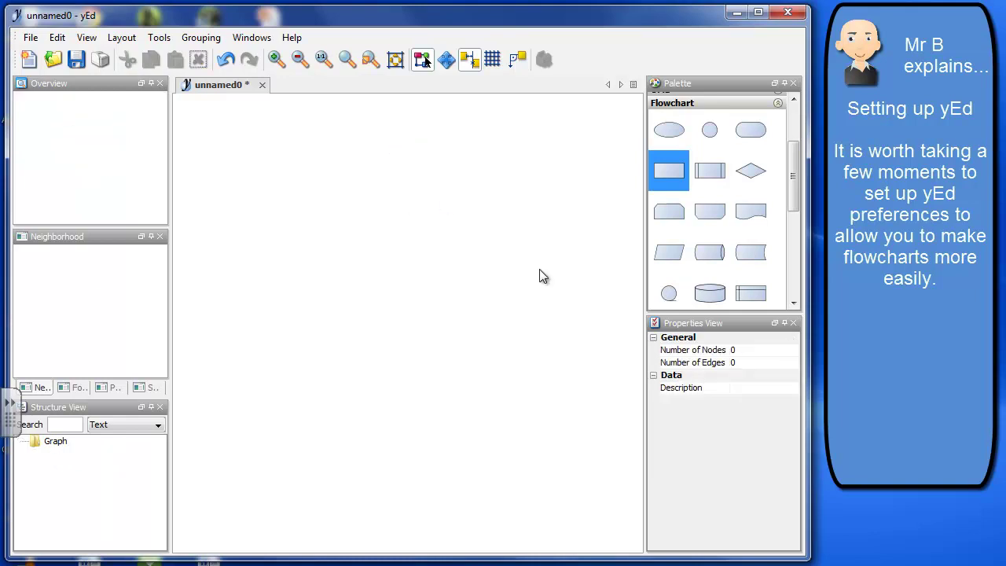
# - Enable Edit Label on Create Node and Dynamically Adjust Node Size to Label Size in Editor preferences
pyautogui.click(30, 40)
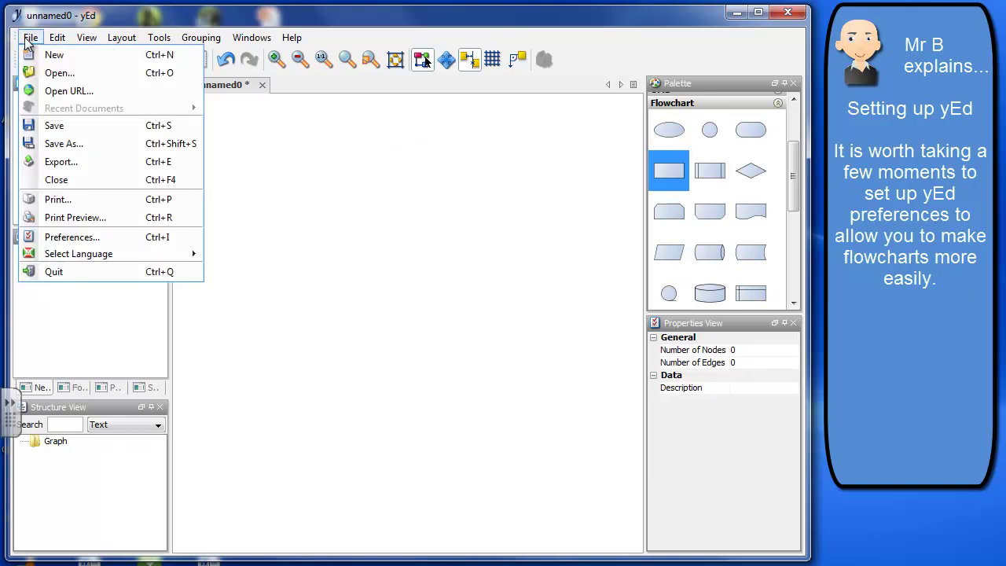
pyautogui.click(85, 239)
pyautogui.click(275, 139)
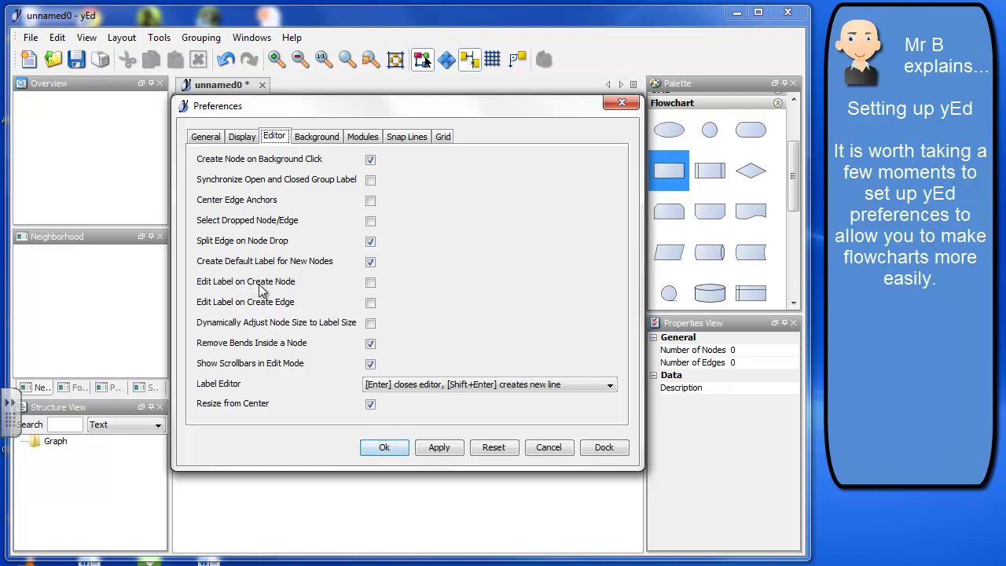
pyautogui.click(371, 283)
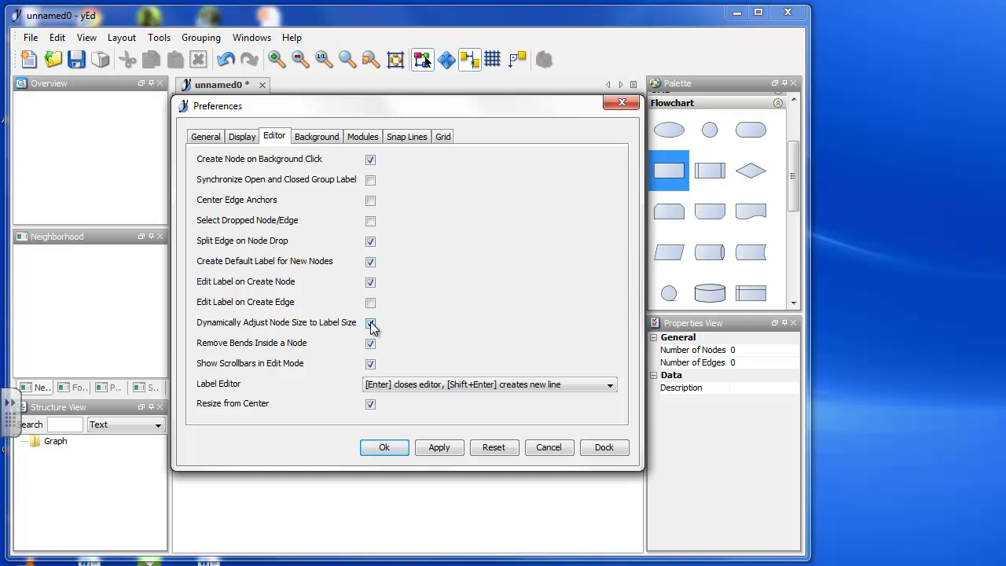
pyautogui.click(439, 452)
pyautogui.click(395, 453)
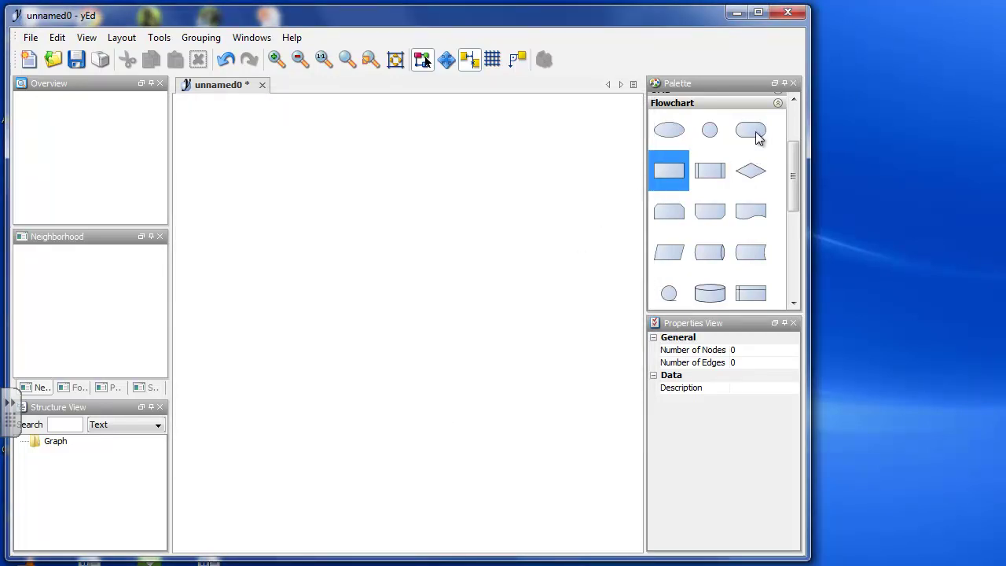
# - Add a terminator near the top labelled START and widen it
pyautogui.moveTo(758, 135); pyautogui.dragTo(412, 148)
pyautogui.doubleClick(411, 148)
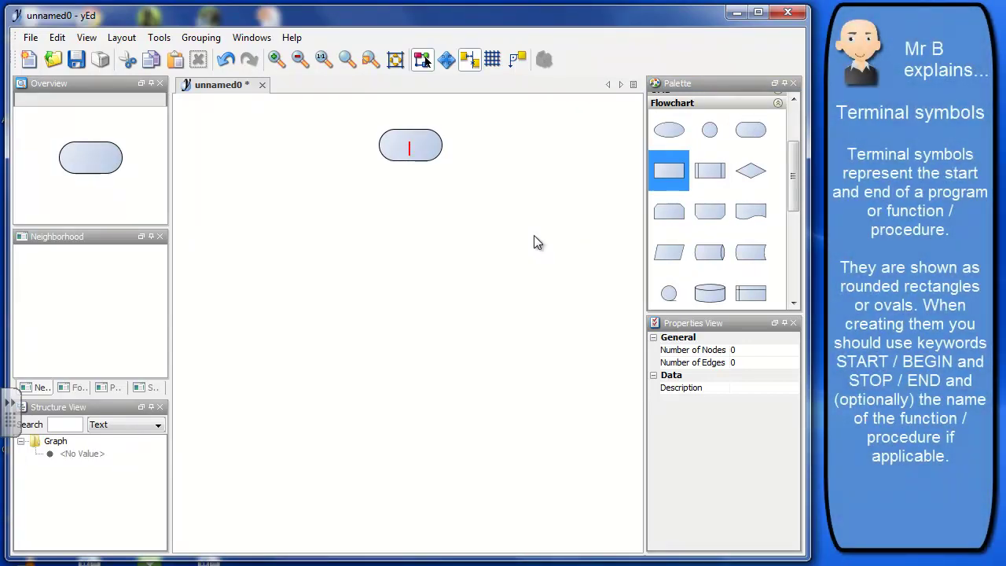
pyautogui.write('START')
pyautogui.click(534, 242)
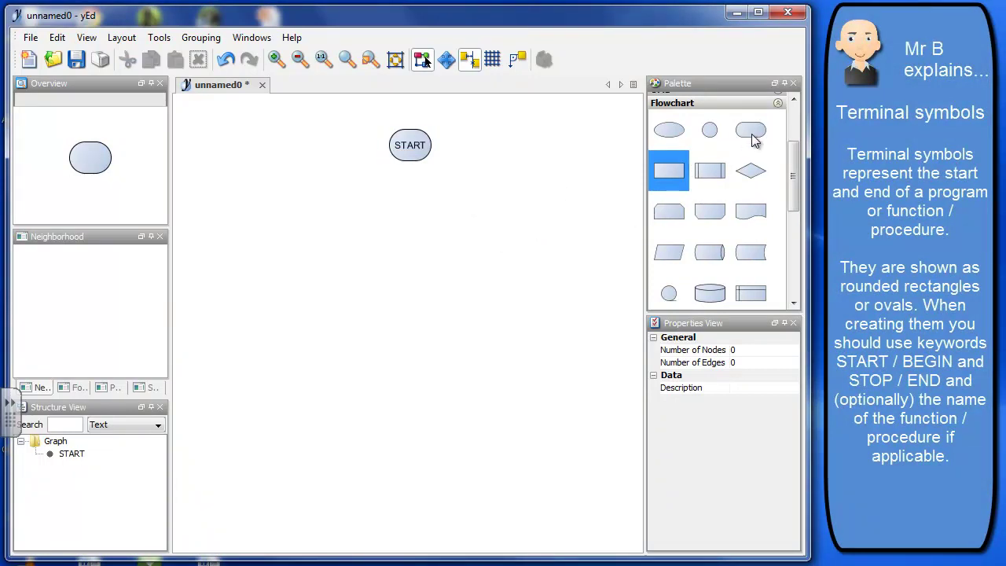
pyautogui.click(425, 155)
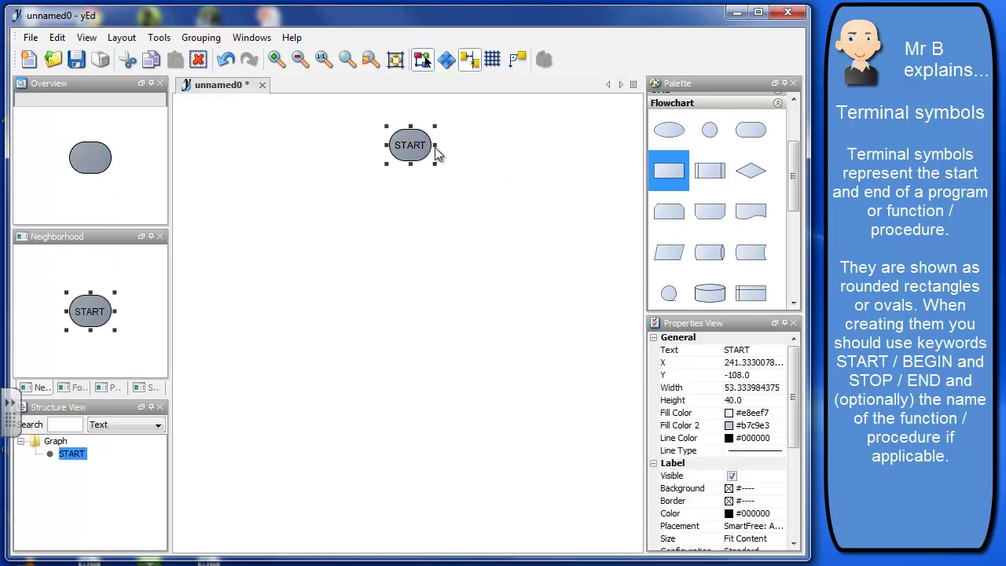
pyautogui.moveTo(435, 145); pyautogui.dragTo(498, 141)
# - Add a STOP terminator below, widen it to match START, and centre it underneath
pyautogui.moveTo(761, 136); pyautogui.dragTo(422, 392)
pyautogui.doubleClick(421, 390)
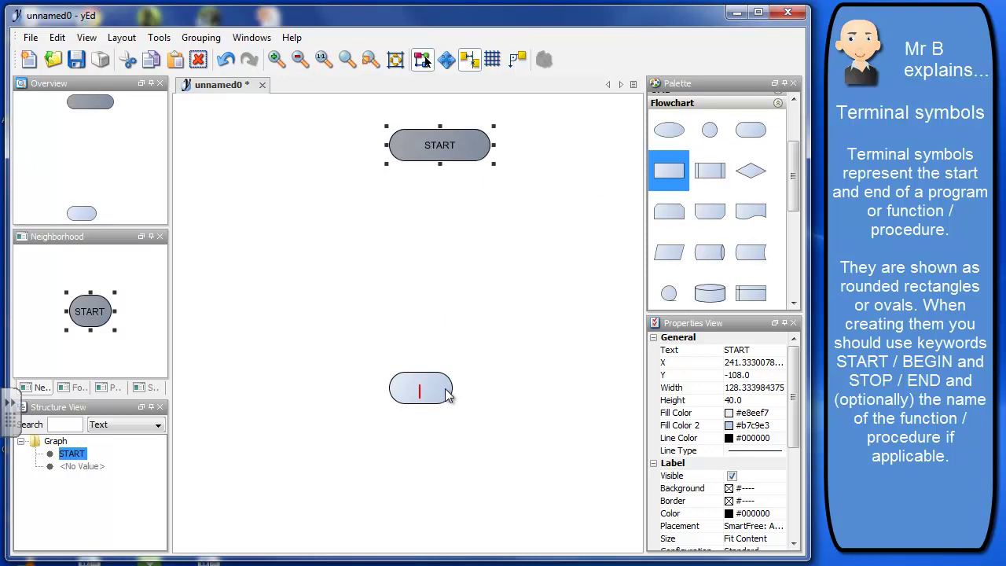
pyautogui.write('STOP')
pyautogui.press('Return')
pyautogui.click(442, 390)
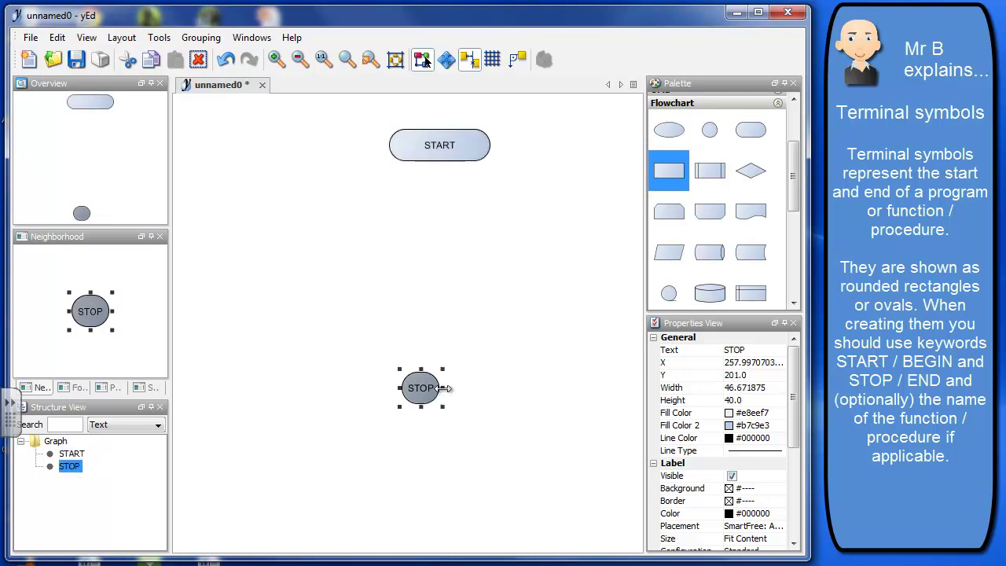
pyautogui.moveTo(445, 388); pyautogui.dragTo(497, 389)
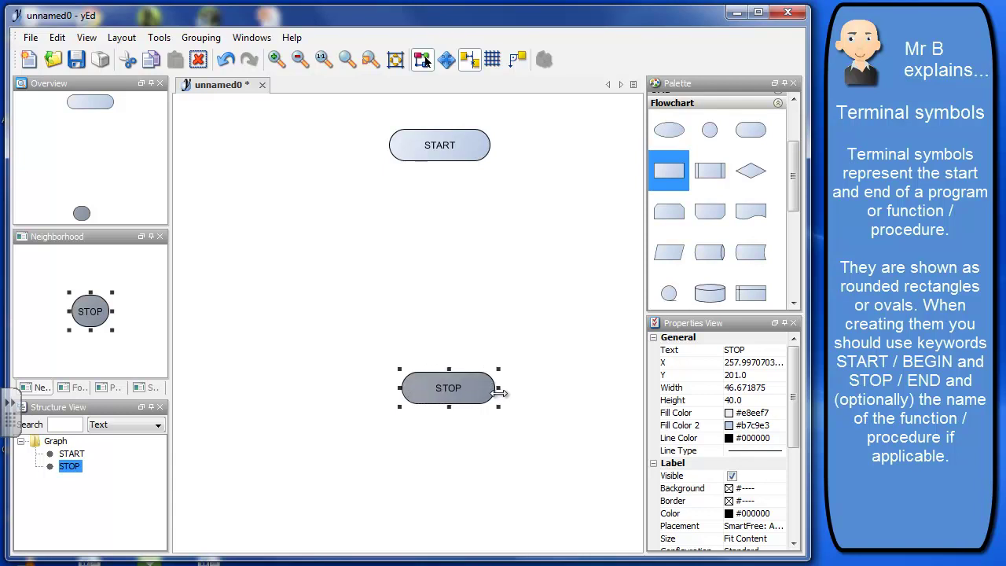
pyautogui.click(541, 420)
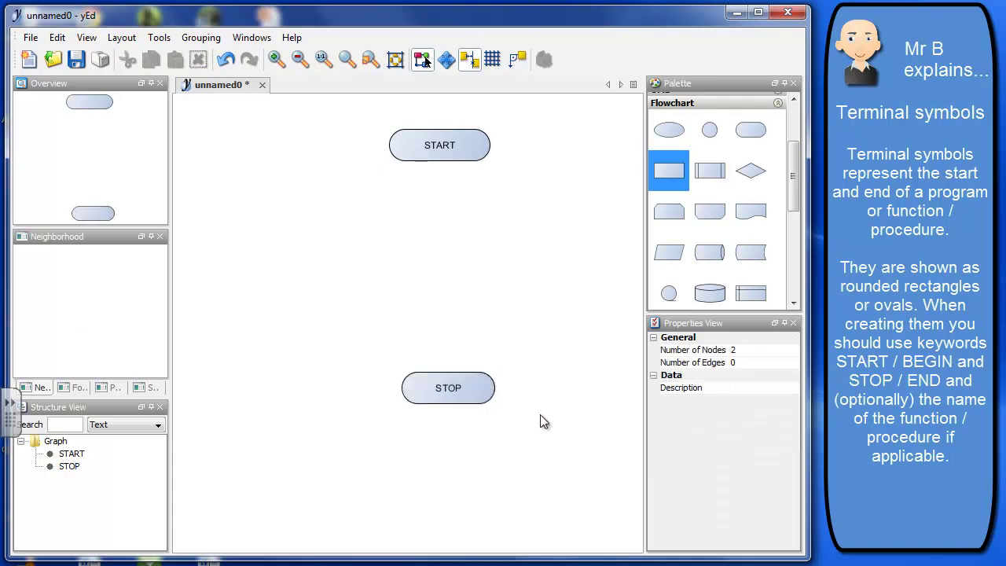
pyautogui.click(446, 396)
pyautogui.moveTo(446, 395)
pyautogui.mouseDown()
pyautogui.moveTo(418, 399)
pyautogui.moveTo(438, 400)
pyautogui.moveTo(438, 383)
pyautogui.moveTo(438, 404)
pyautogui.moveTo(427, 406)
pyautogui.moveTo(438, 408)
pyautogui.moveTo(396, 405)
pyautogui.moveTo(439, 401)
pyautogui.mouseUp()
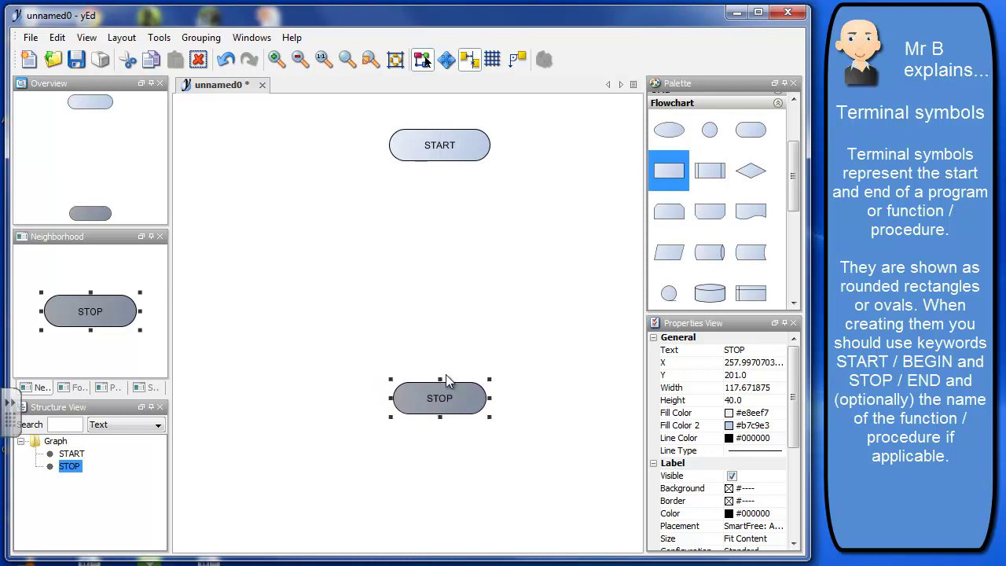
pyautogui.click(527, 326)
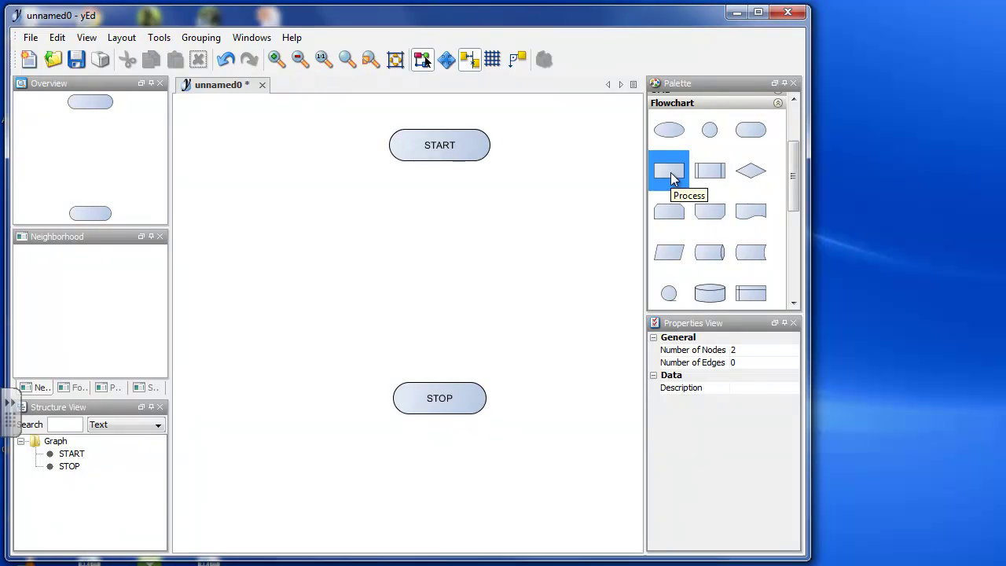
# - Place a process rectangle below START labelled DECLARE NUMBER with 'currentAge, nextAge' on a second line
pyautogui.moveTo(673, 179); pyautogui.dragTo(439, 213)
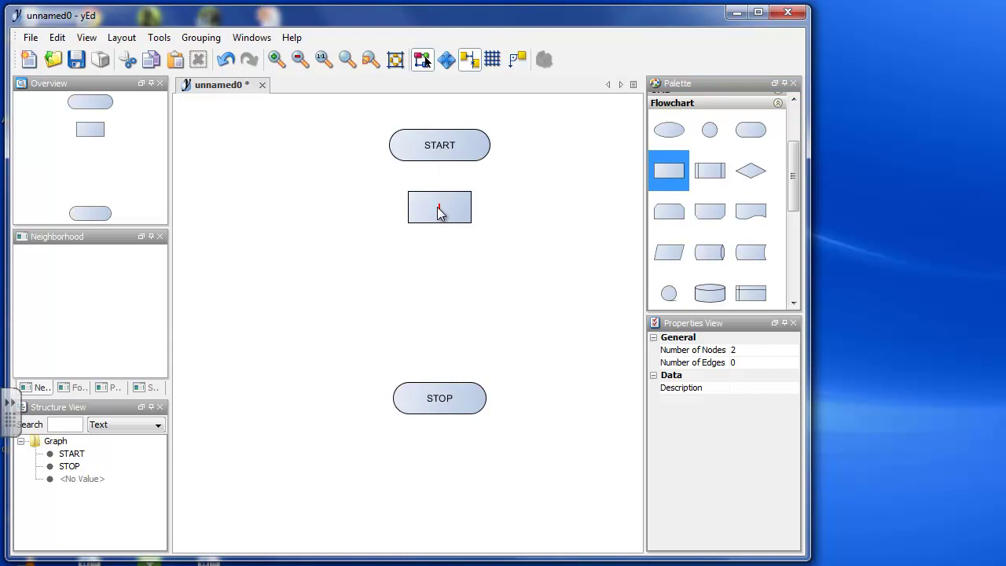
pyautogui.write('DECALRE')
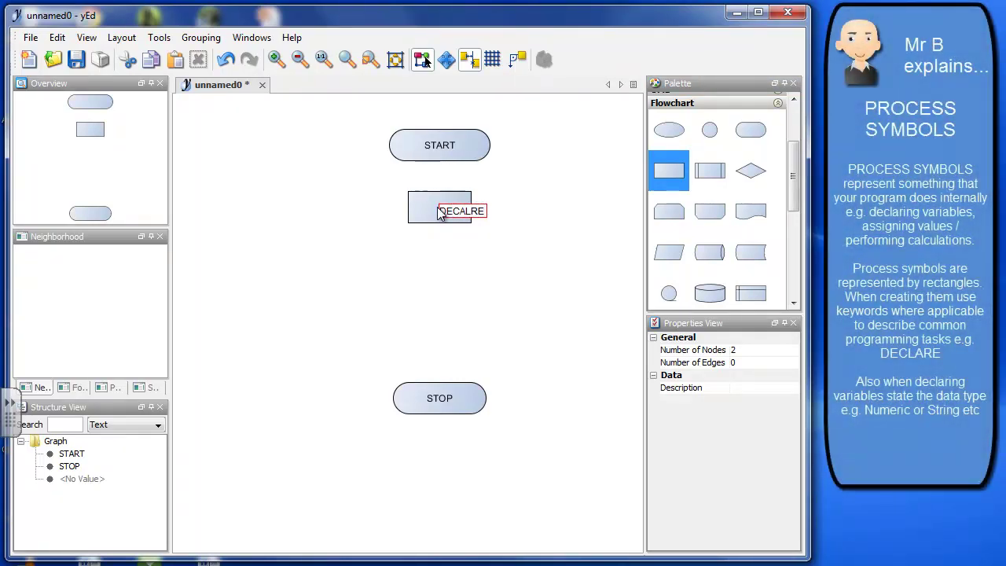
pyautogui.press('BackSpace')
pyautogui.press('BackSpace')
pyautogui.press('BackSpace')
pyautogui.write('ARE')
pyautogui.write('age')
pyautogui.press('BackSpace')
pyautogui.press('BackSpace')
pyautogui.press('BackSpace')
pyautogui.write('curren')
pyautogui.write('t')
pyautogui.write('tAge')
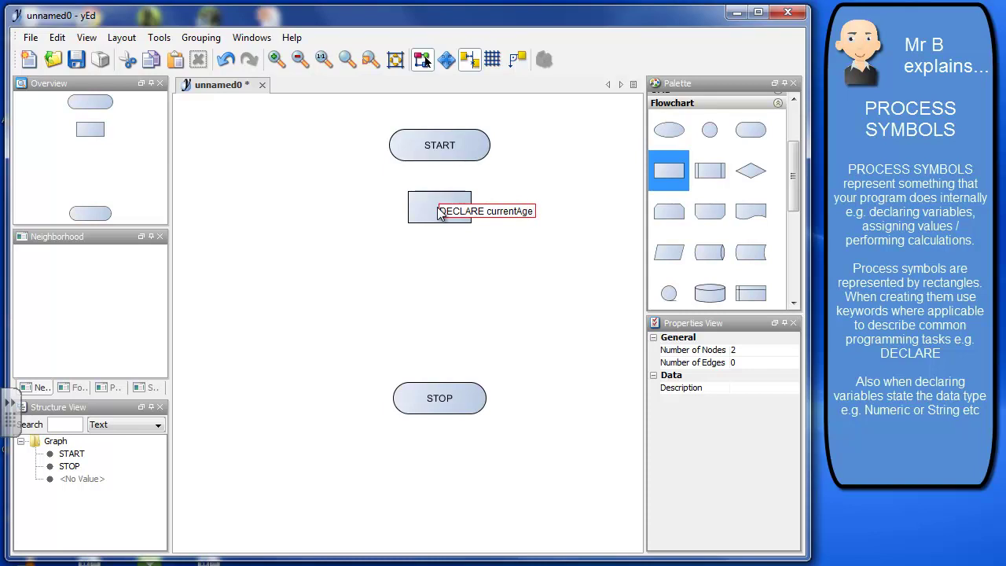
pyautogui.write(',')
pyautogui.write(' newg')
pyautogui.write('e')
pyautogui.press('BackSpace')
pyautogui.press('BackSpace')
pyautogui.press('BackSpace')
pyautogui.write('xtAge')
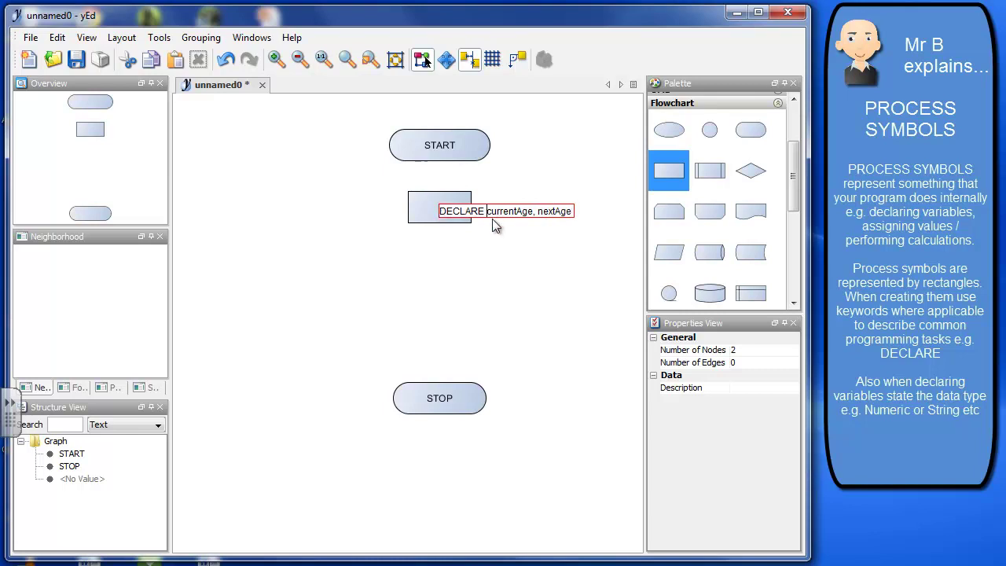
pyautogui.write('NUM')
pyautogui.press('BackSpace')
pyautogui.press('BackSpace')
pyautogui.press('BackSpace')
pyautogui.write('NUMBER')
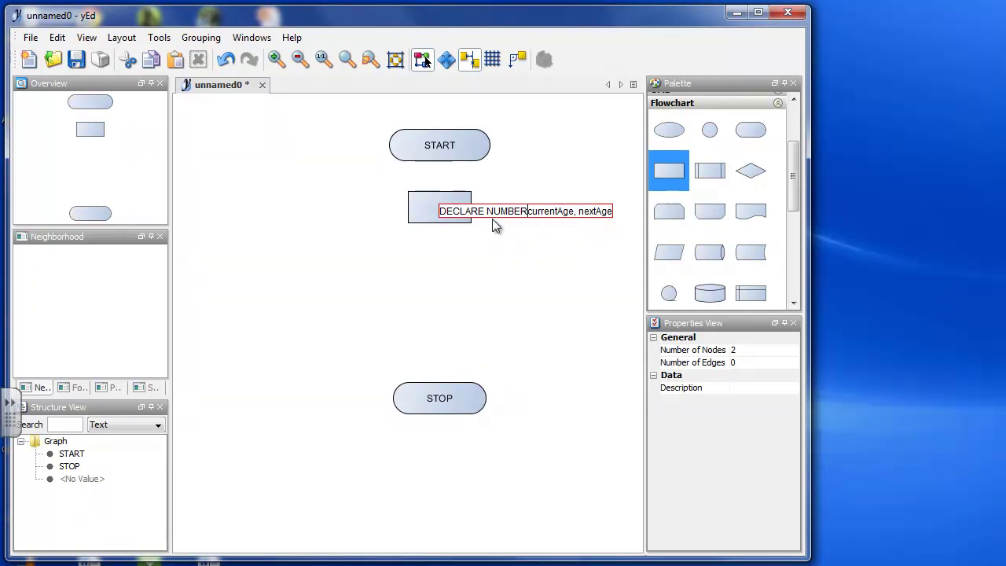
pyautogui.press('Return')
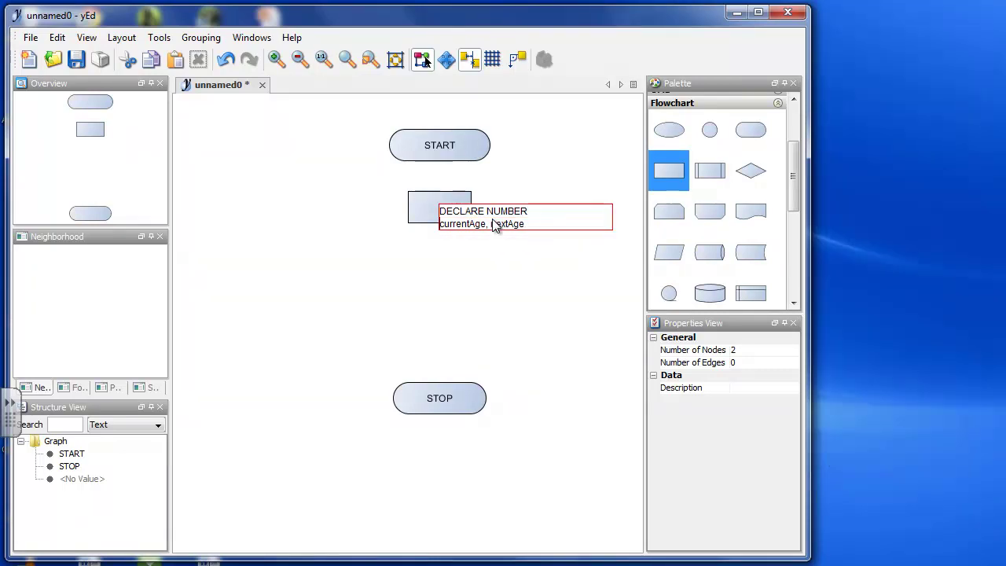
pyautogui.click(518, 281)
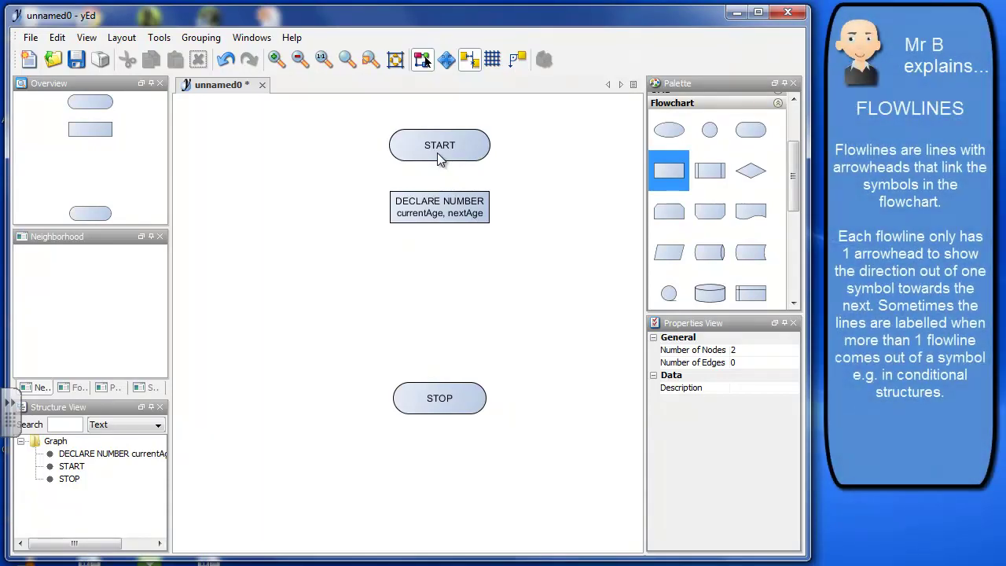
# - Draw an arrow from START down to DECLARE NUMBER and delete the stray node it created
pyautogui.moveTo(441, 158); pyautogui.dragTo(443, 195)
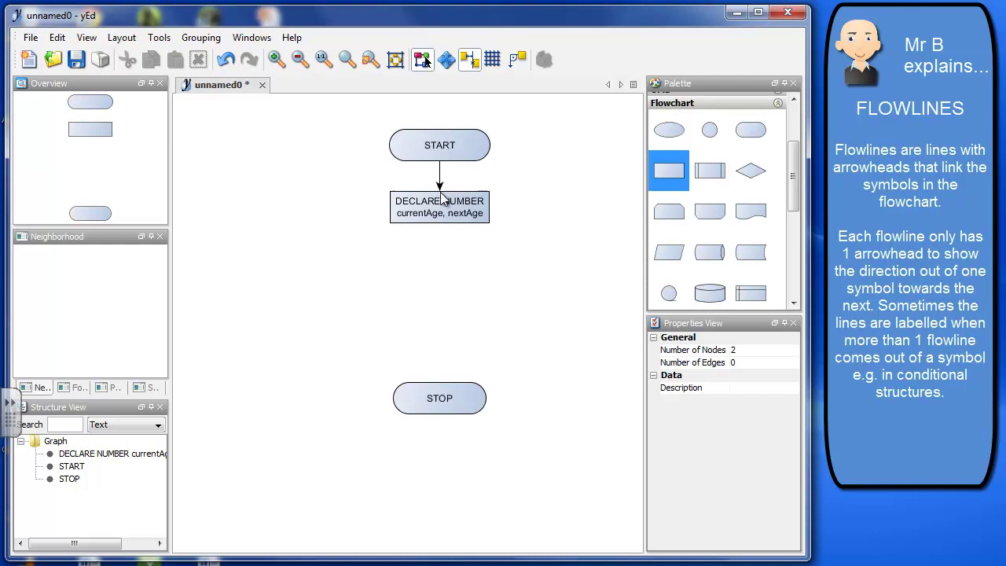
pyautogui.click(488, 298)
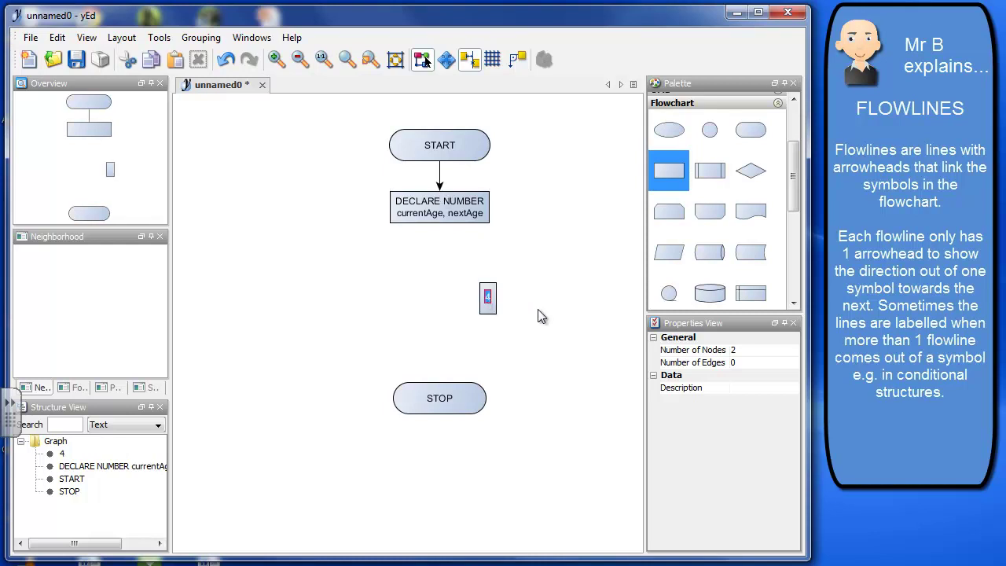
pyautogui.press('Return')
pyautogui.click(488, 312)
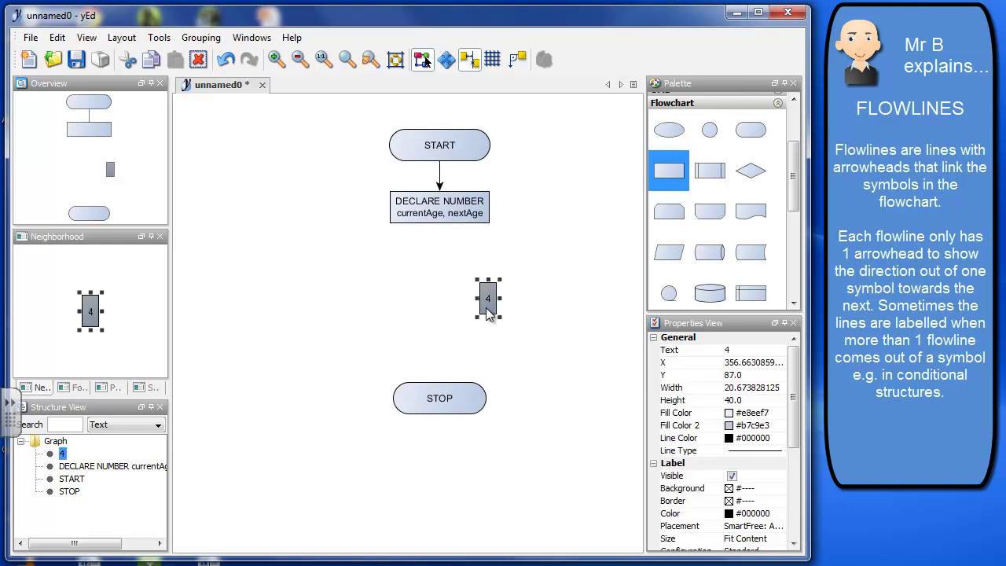
pyautogui.press('Delete')
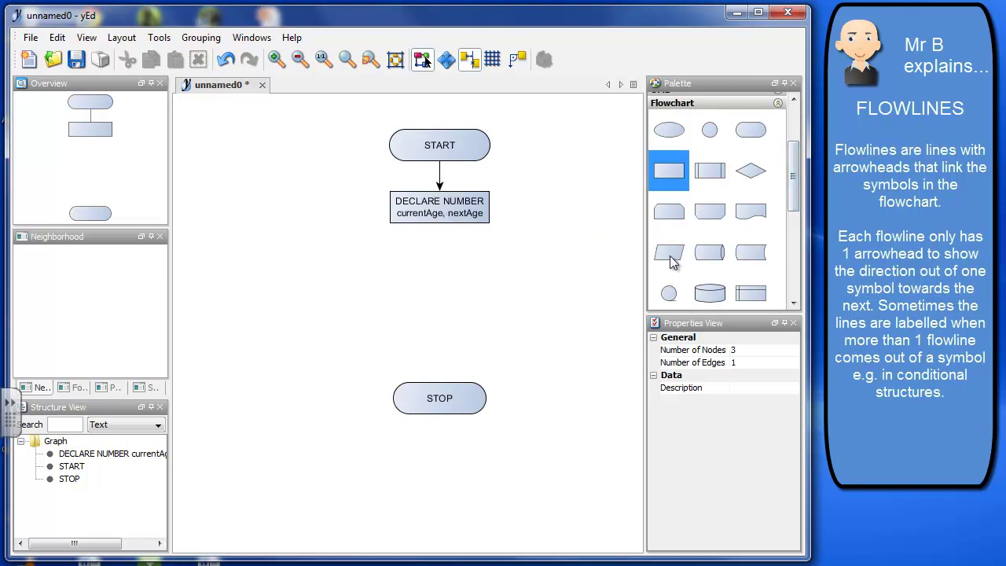
# - Add a Data parallelogram below DECLARE NUMBER labelled INPUT "Please enter your age" / currentAge, widened to fit
pyautogui.moveTo(674, 263); pyautogui.dragTo(439, 273)
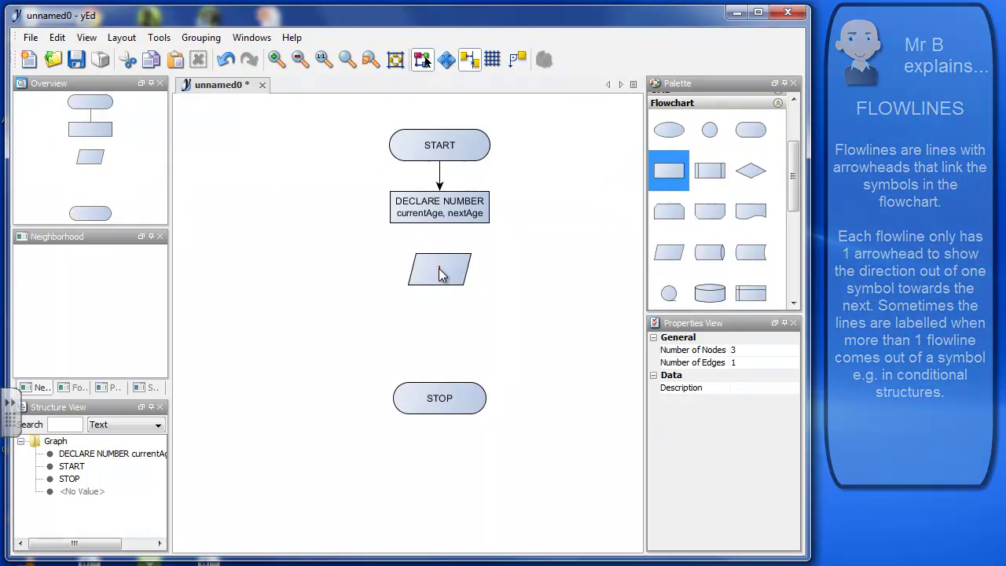
pyautogui.doubleClick(441, 274)
pyautogui.write('INP')
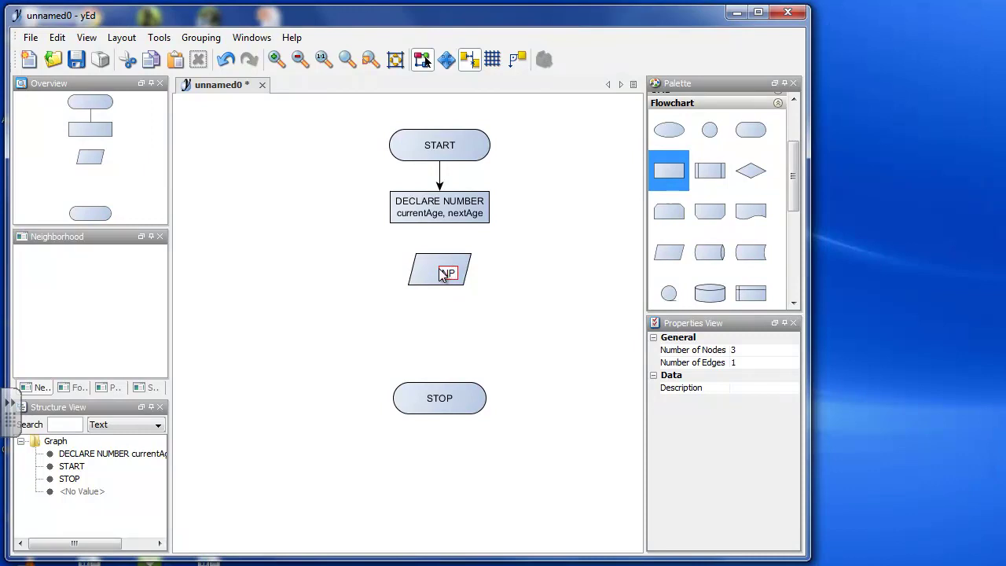
pyautogui.write('T')
pyautogui.press('BackSpace')
pyautogui.write('UT "')
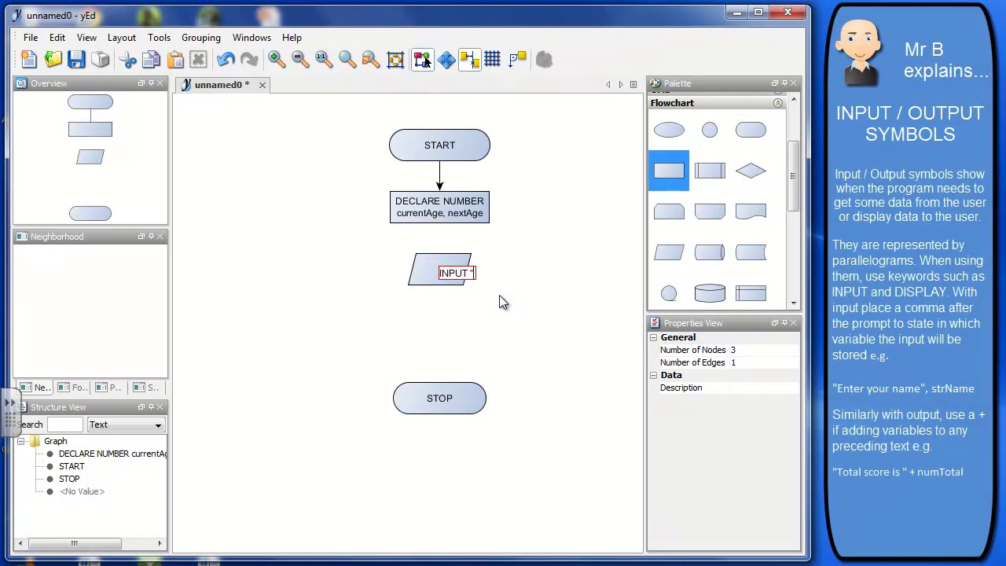
pyautogui.write('Please enter your a')
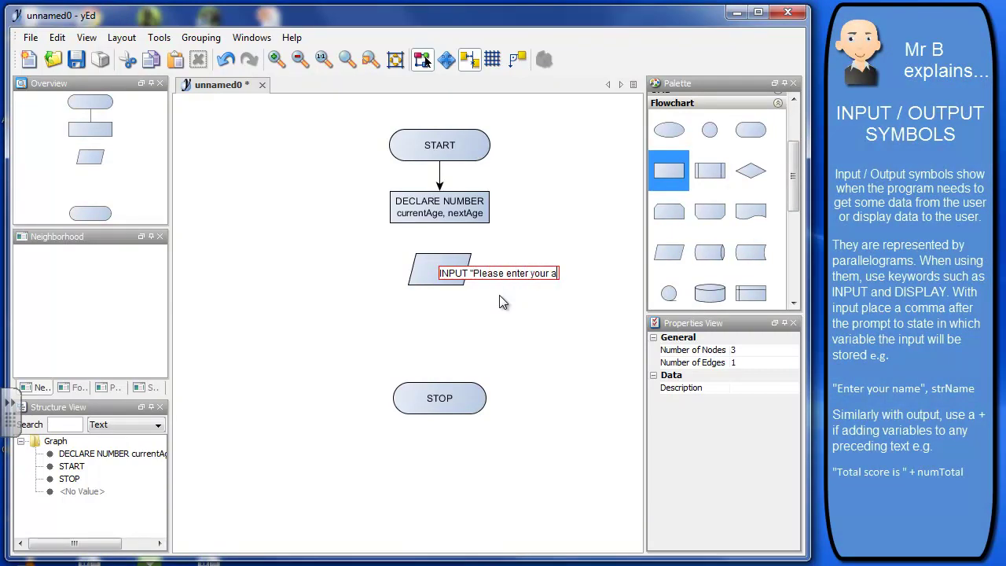
pyautogui.write('ge"')
pyautogui.press('Return')
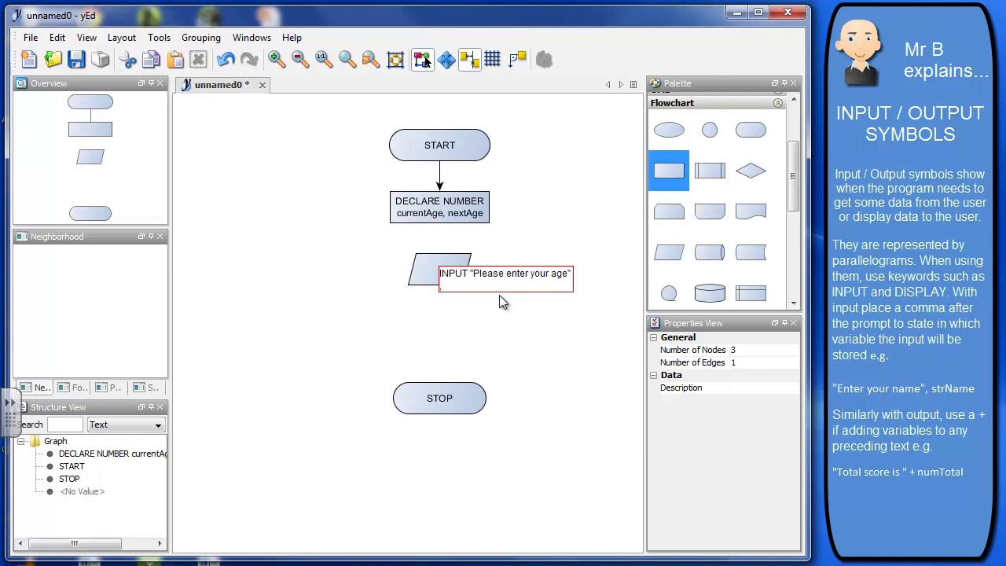
pyautogui.write('currentAge')
pyautogui.click(507, 316)
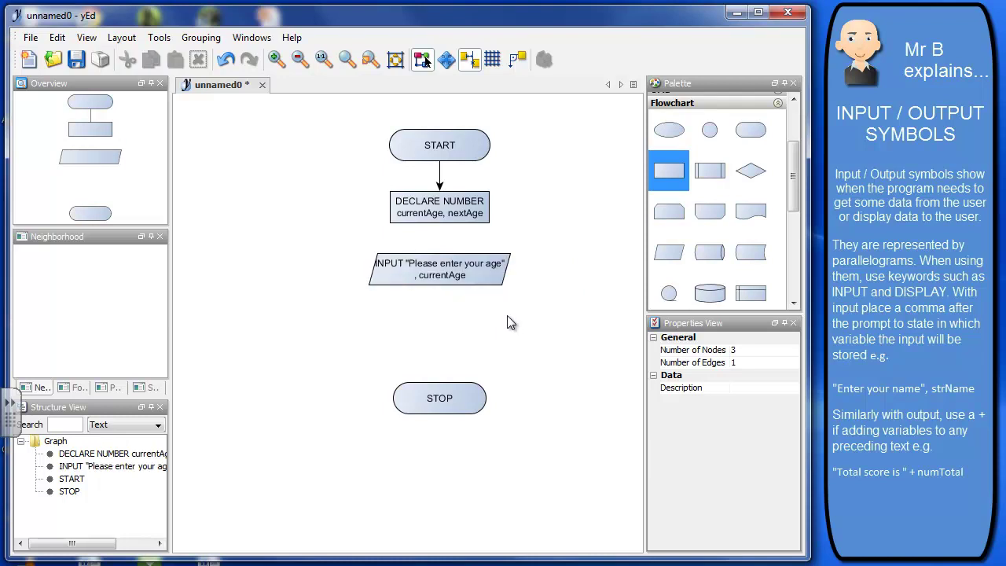
pyautogui.click(477, 269)
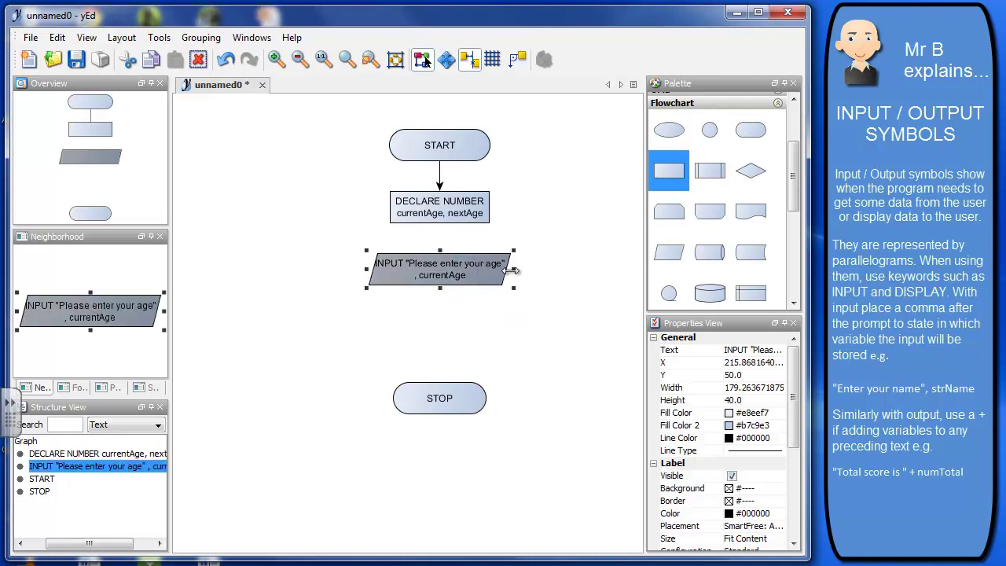
pyautogui.moveTo(512, 270); pyautogui.dragTo(531, 270)
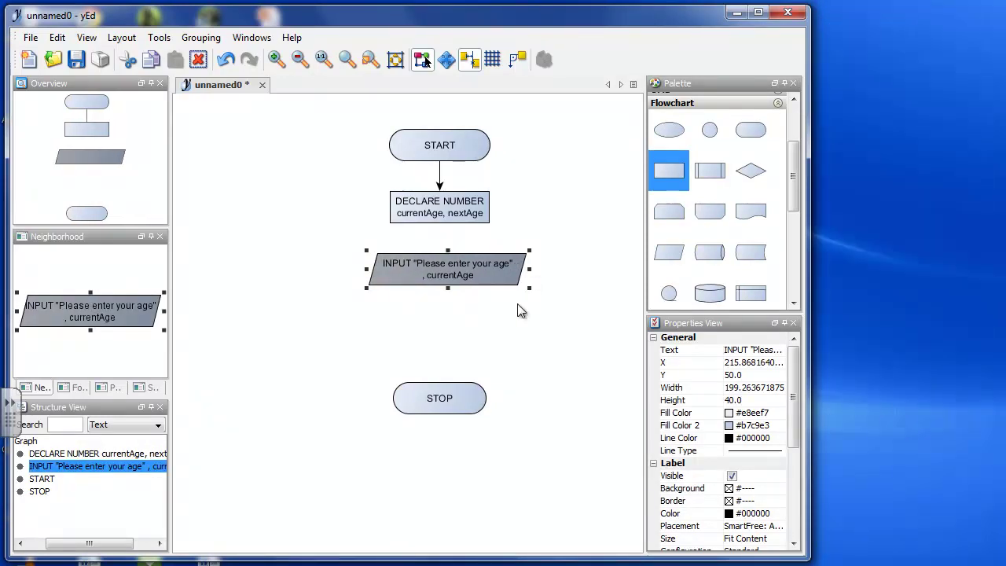
# - Draw a straight vertical arrow from DECLARE NUMBER down to the INPUT parallelogram
pyautogui.click(516, 311)
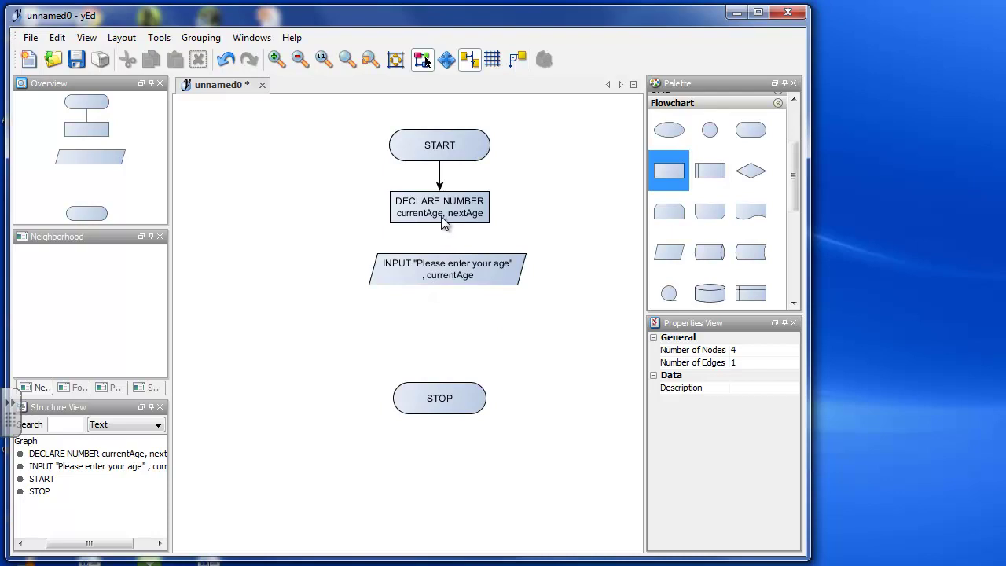
pyautogui.moveTo(442, 219); pyautogui.dragTo(445, 260)
pyautogui.click(444, 244)
pyautogui.click(447, 274)
pyautogui.moveTo(447, 274); pyautogui.dragTo(440, 266)
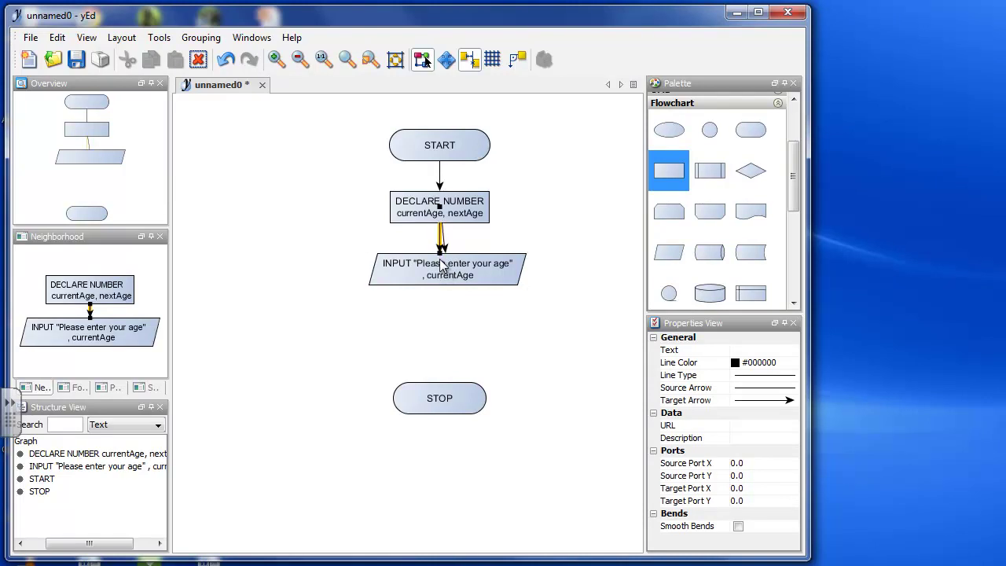
pyautogui.click(462, 296)
pyautogui.click(445, 252)
pyautogui.click(445, 254)
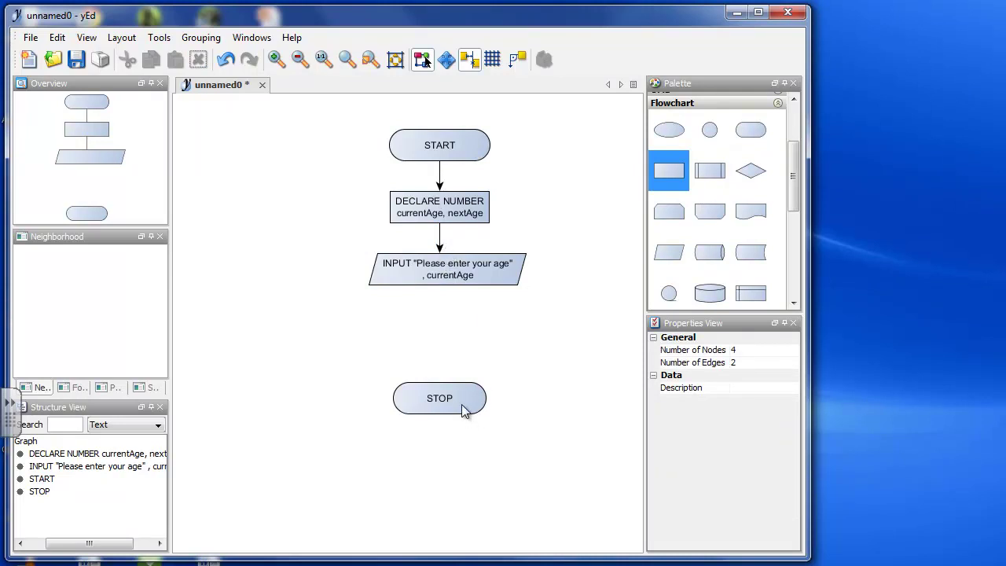
# - Delete the two accidental self-loop edges created on STOP
pyautogui.moveTo(462, 427); pyautogui.dragTo(463, 411)
pyautogui.click(441, 364)
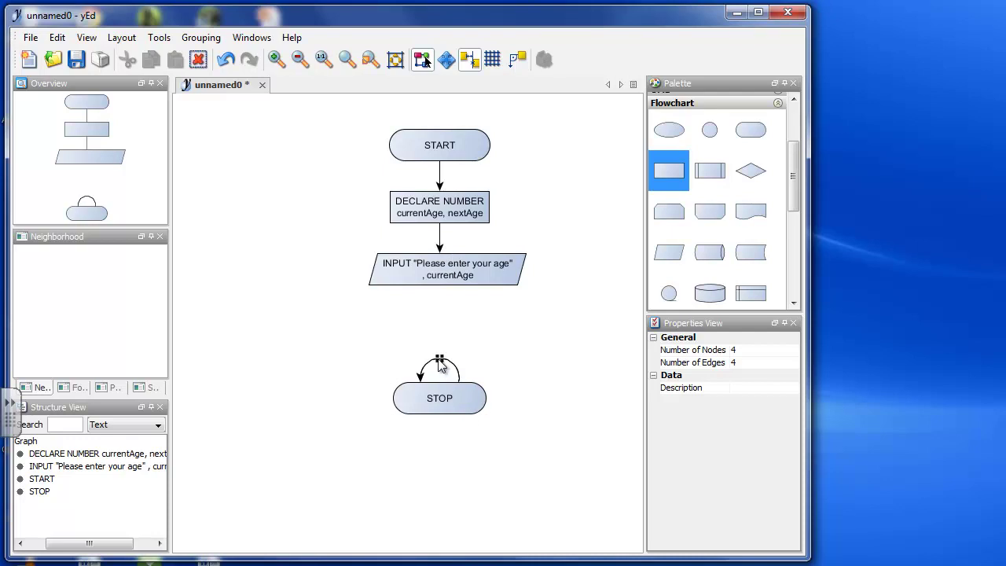
pyautogui.click(429, 368)
pyautogui.press('Delete')
pyautogui.click(428, 368)
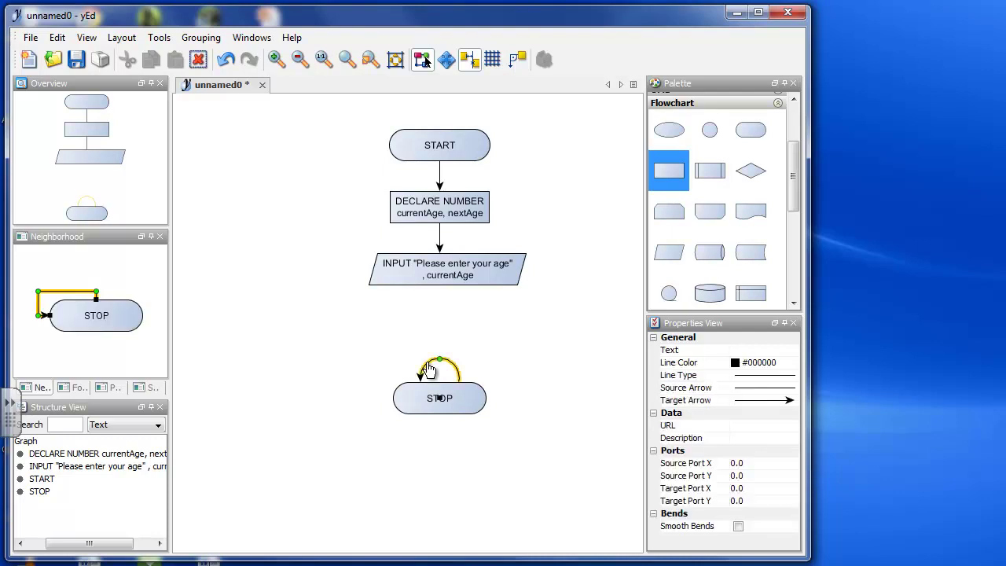
pyautogui.press('Delete')
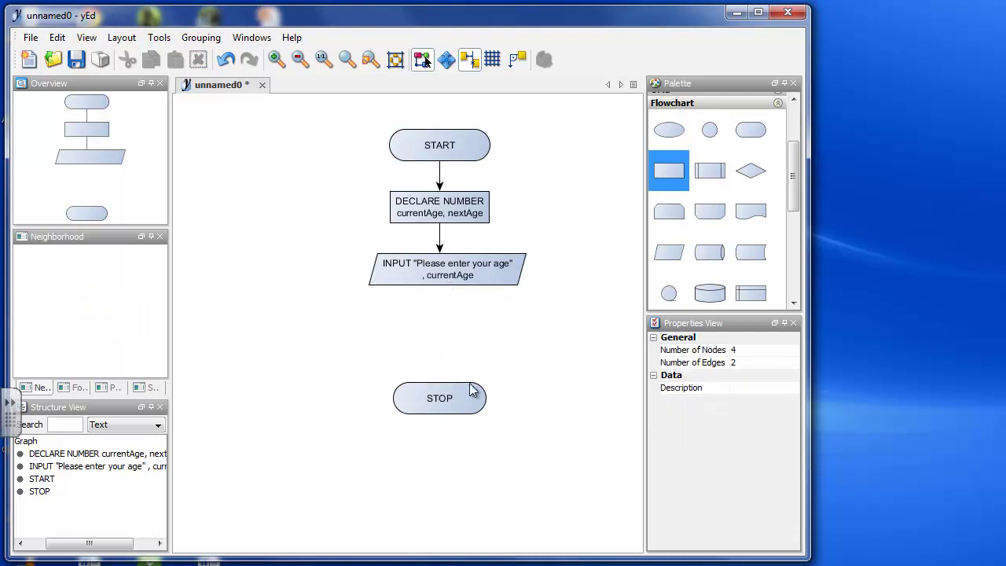
# - Move STOP lower and add a process box labelled nextAge = currentAge + 1 above it
pyautogui.click(461, 410)
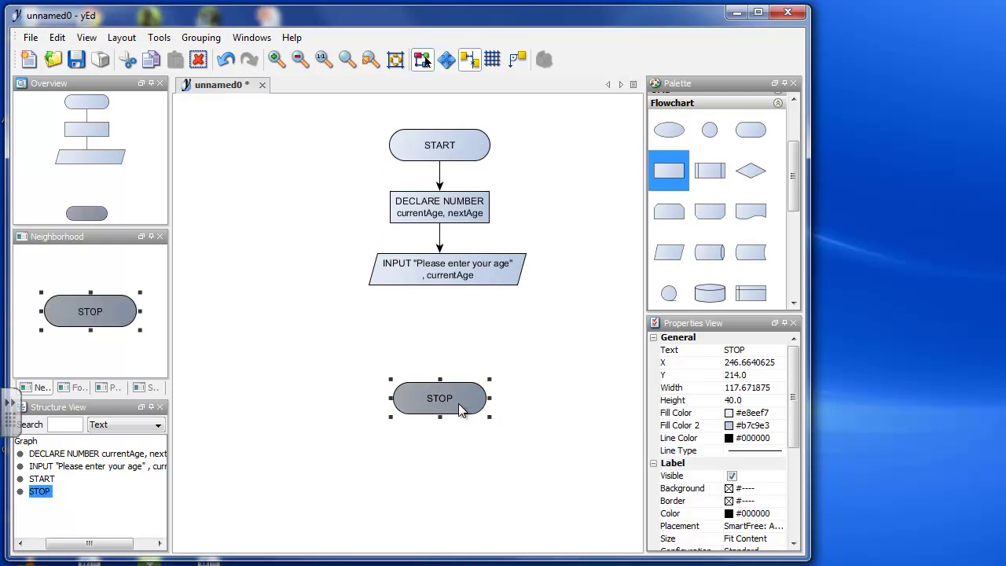
pyautogui.moveTo(461, 410); pyautogui.dragTo(461, 438)
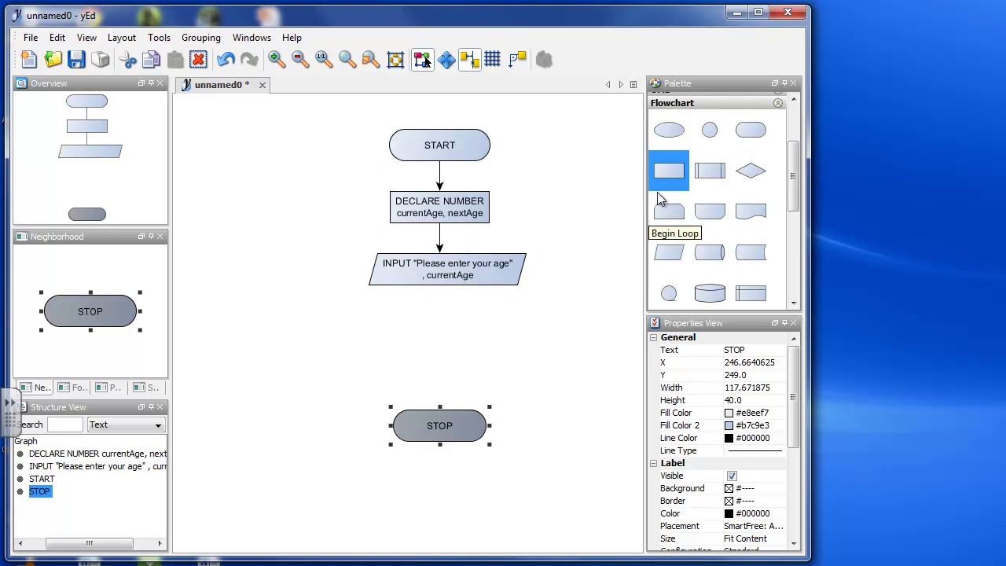
pyautogui.moveTo(672, 175); pyautogui.dragTo(442, 328)
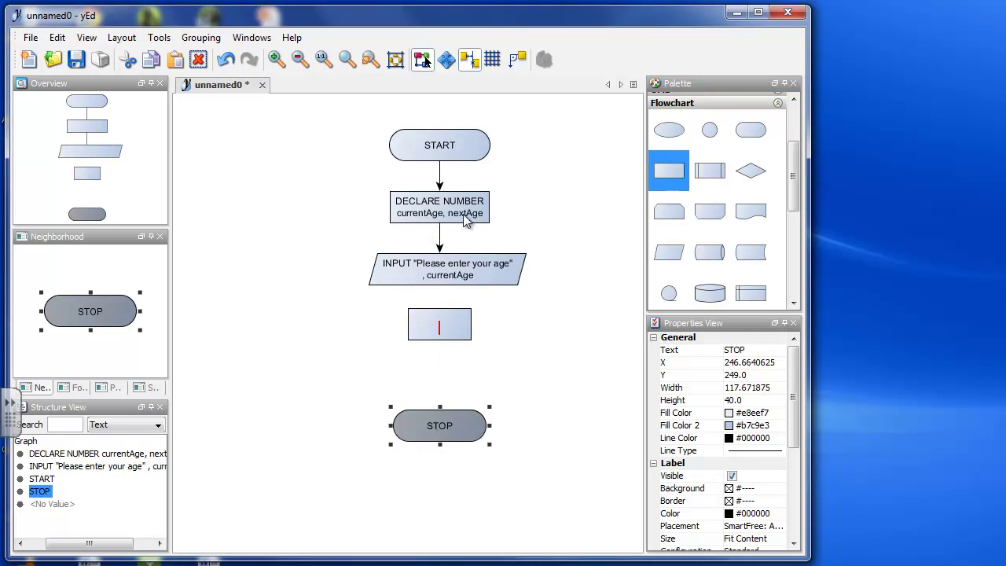
pyautogui.write('nextAge = currentAge + 1')
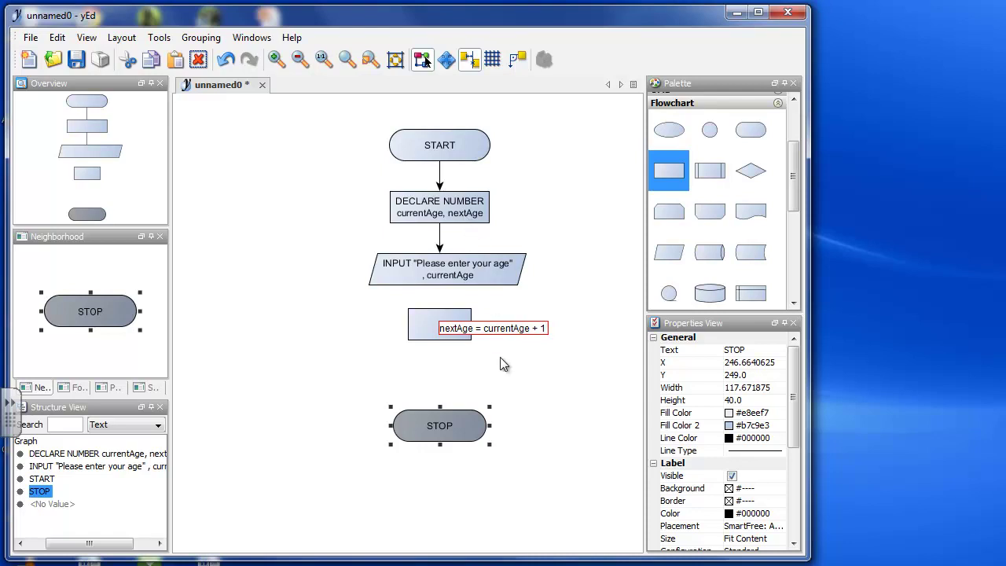
pyautogui.press('Return')
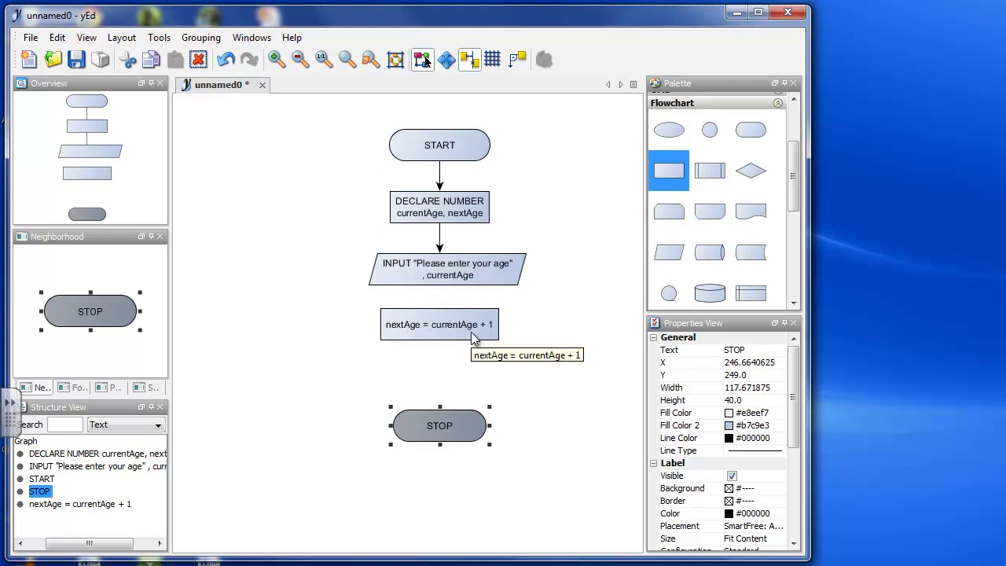
# - Connect INPUT to the nextAge box with an arrow straightened to run vertically
pyautogui.moveTo(440, 286); pyautogui.dragTo(447, 313)
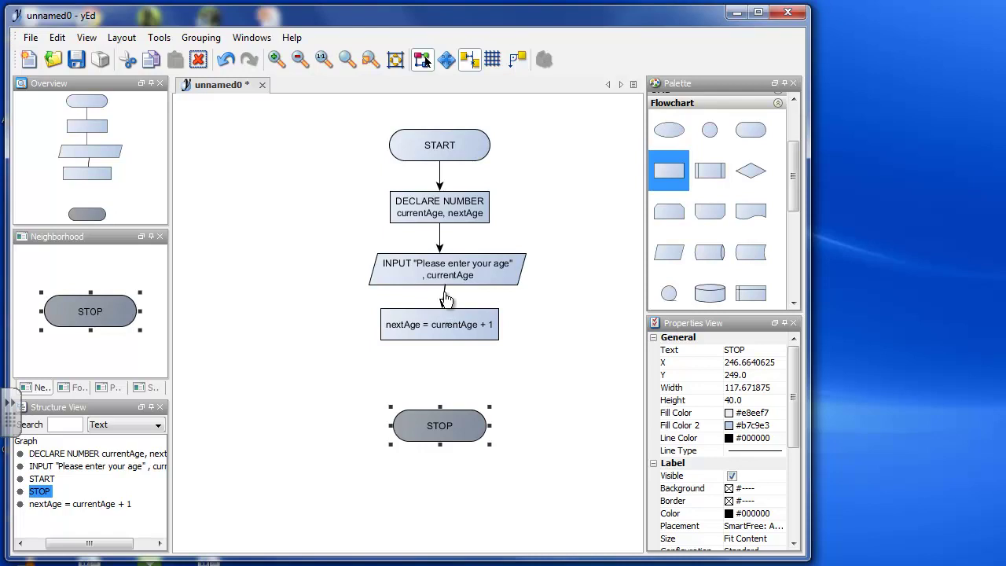
pyautogui.click(445, 297)
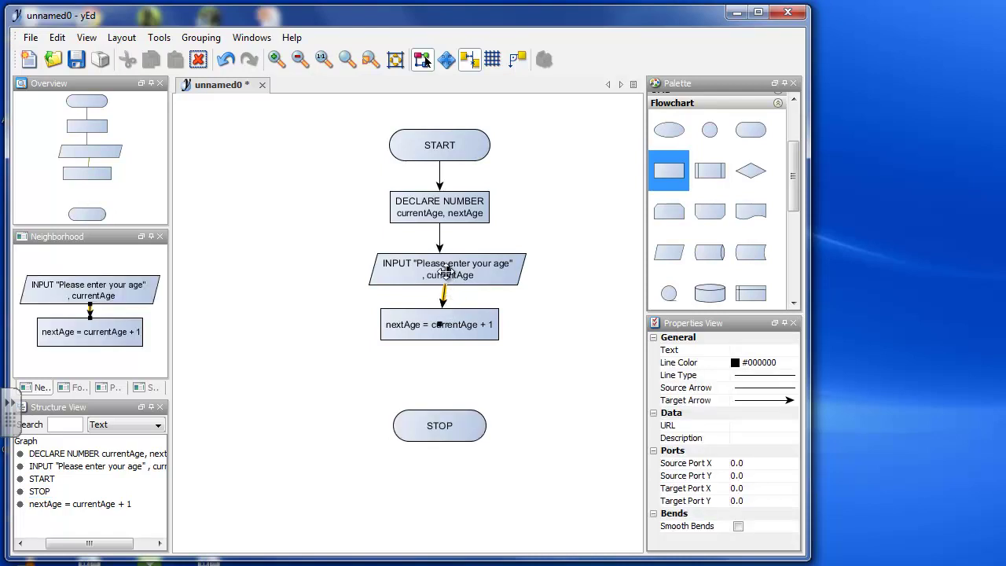
pyautogui.moveTo(447, 270); pyautogui.dragTo(445, 292)
pyautogui.click(447, 296)
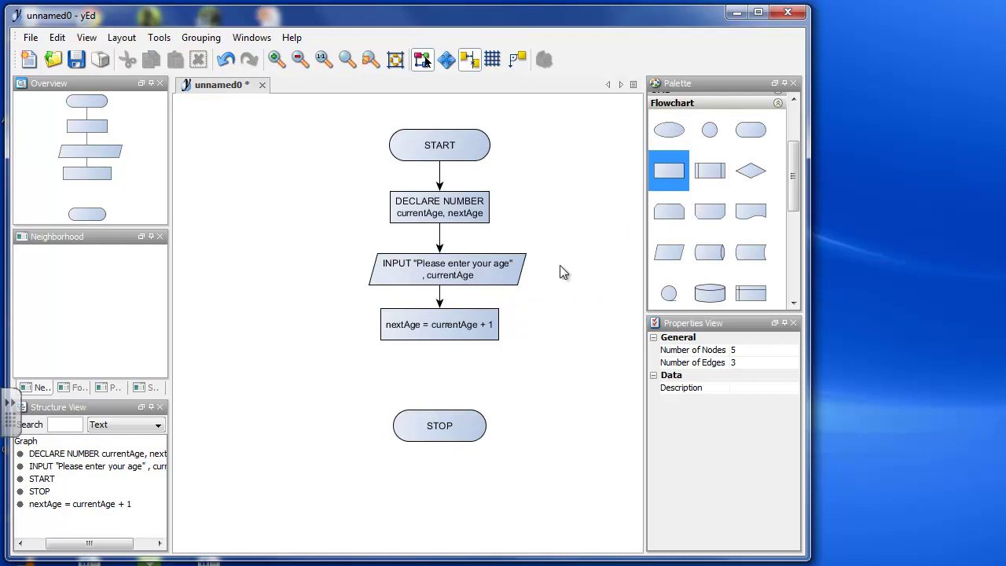
# - Add a parallelogram below nextAge labelled DISPLAY "Your age next year will be " / nextAge, widened to fit
pyautogui.moveTo(665, 256); pyautogui.dragTo(440, 381)
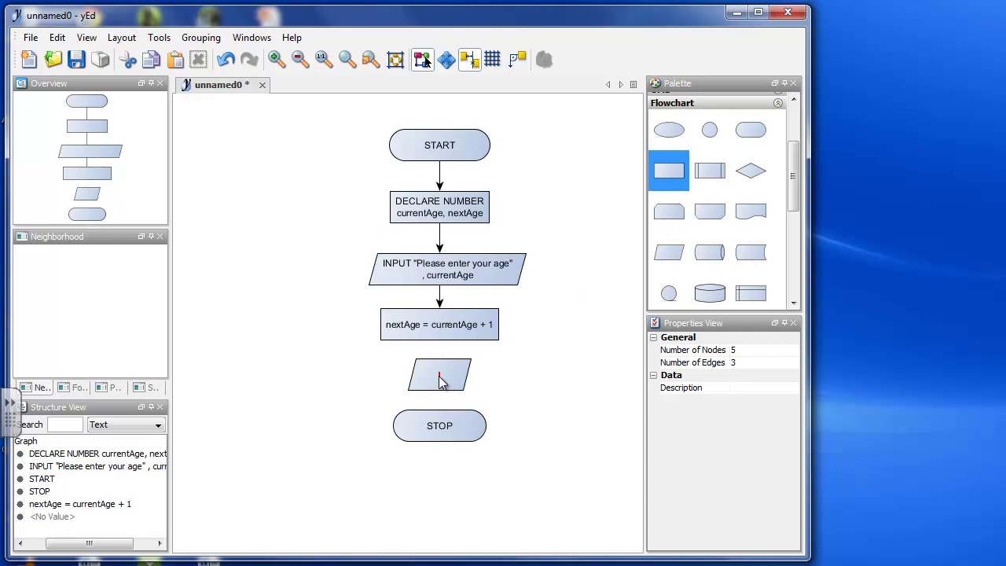
pyautogui.write('DISPLAY')
pyautogui.press('BackSpace')
pyautogui.write('Y "Your age next year will be')
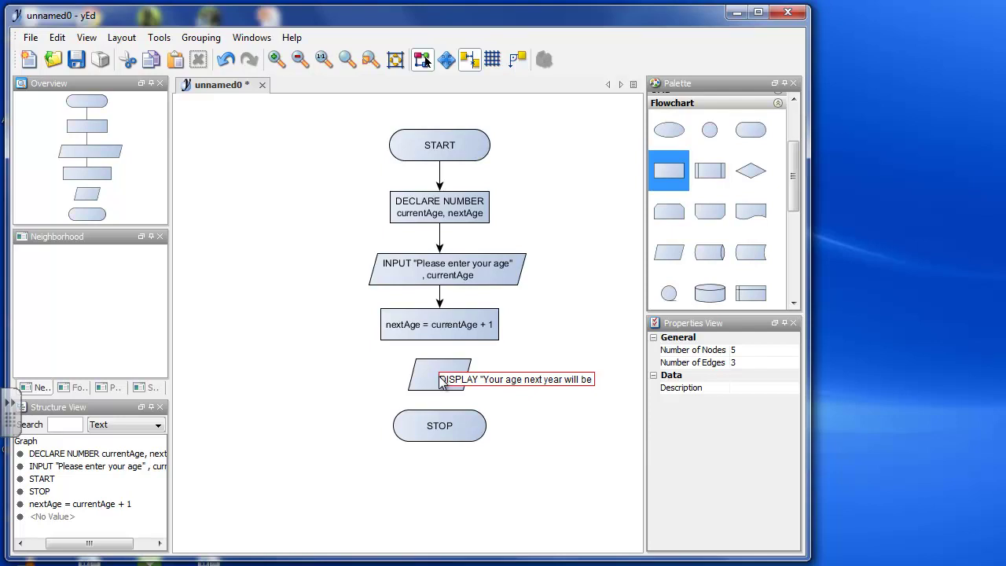
pyautogui.write(' "')
pyautogui.press('Return')
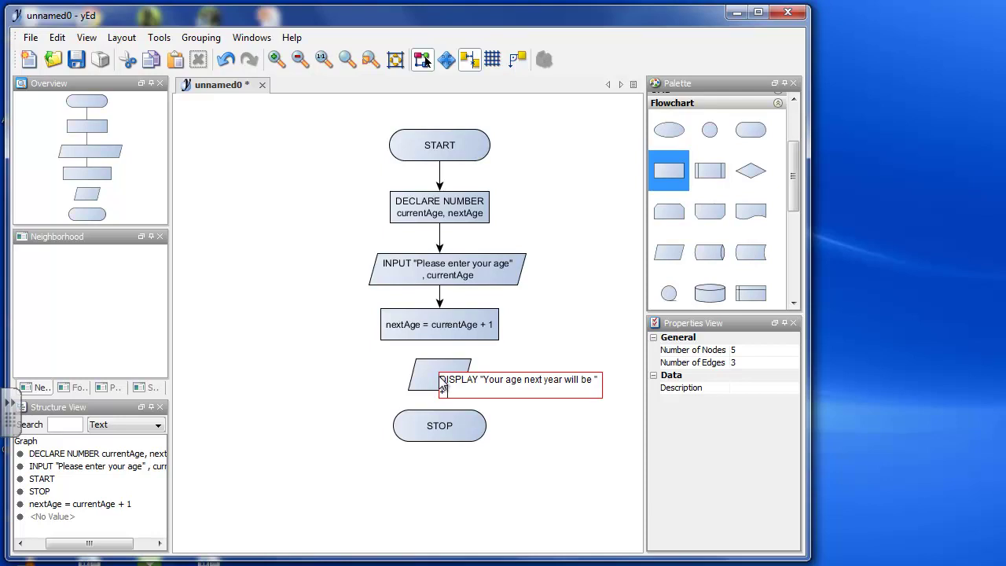
pyautogui.write('nextAge')
pyautogui.click(515, 485)
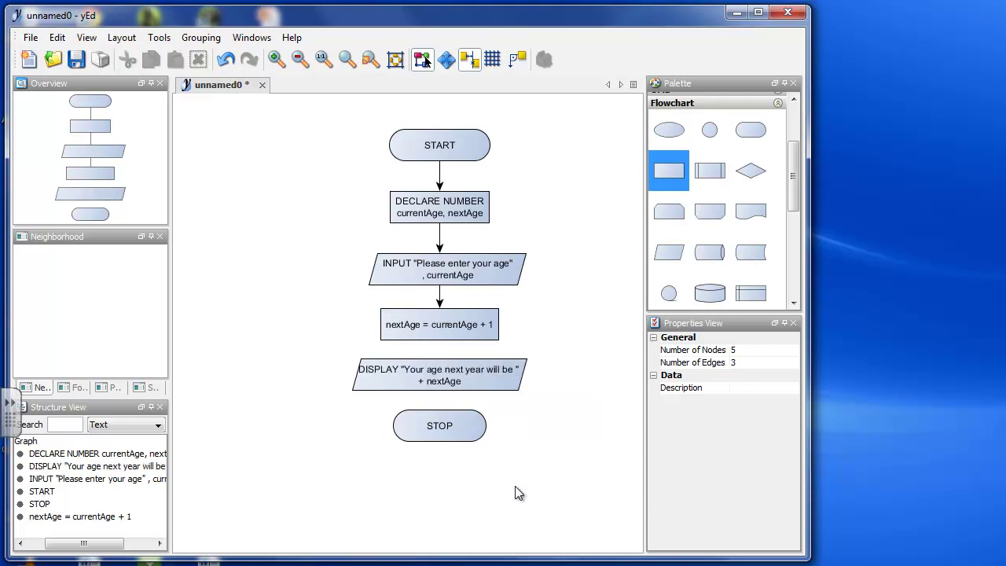
pyautogui.click(509, 379)
pyautogui.moveTo(531, 375); pyautogui.dragTo(554, 374)
# - Connect nextAge to DISPLAY with a straight downward arrow
pyautogui.click(542, 455)
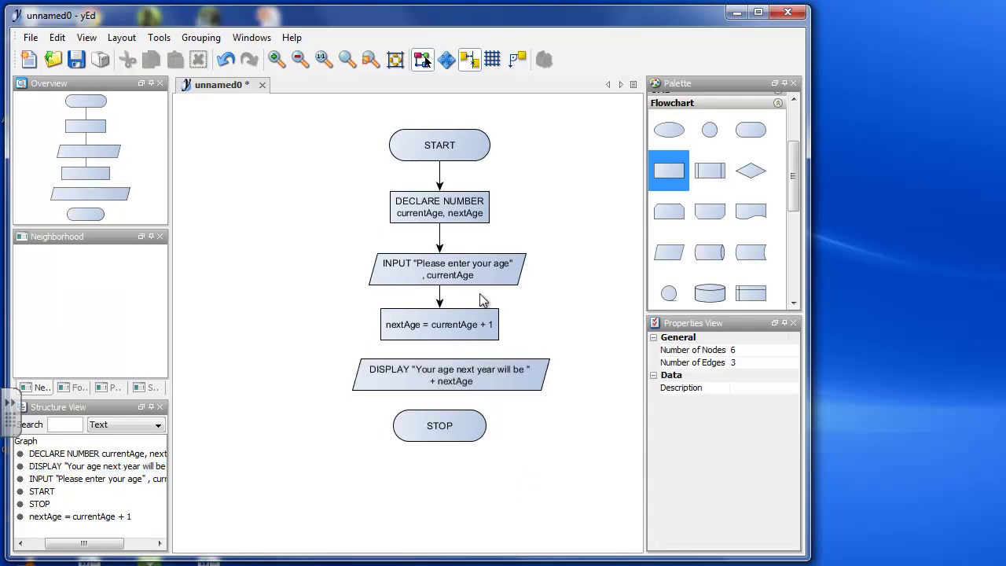
pyautogui.moveTo(440, 342); pyautogui.dragTo(445, 362)
pyautogui.hotkey('ctrl', 'z')
pyautogui.click(445, 350)
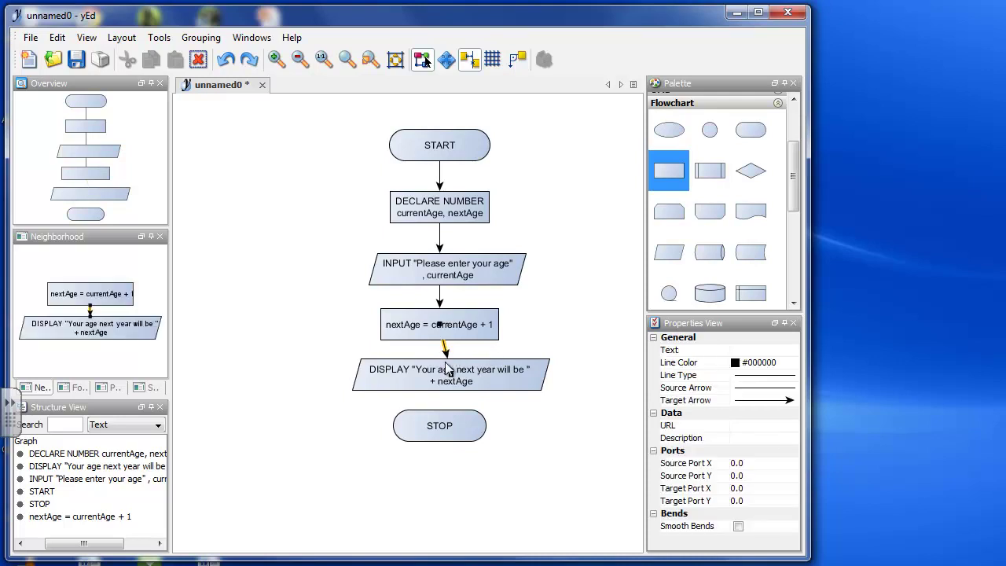
pyautogui.click(443, 370)
pyautogui.click(484, 397)
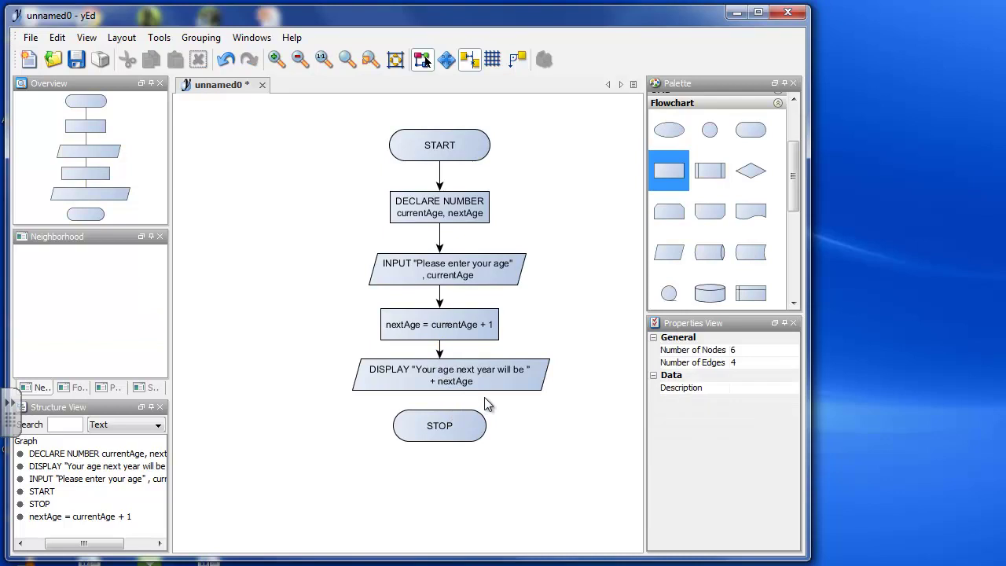
# - Connect DISPLAY to STOP with a downward arrow
pyautogui.moveTo(444, 386); pyautogui.dragTo(452, 419)
pyautogui.click(445, 400)
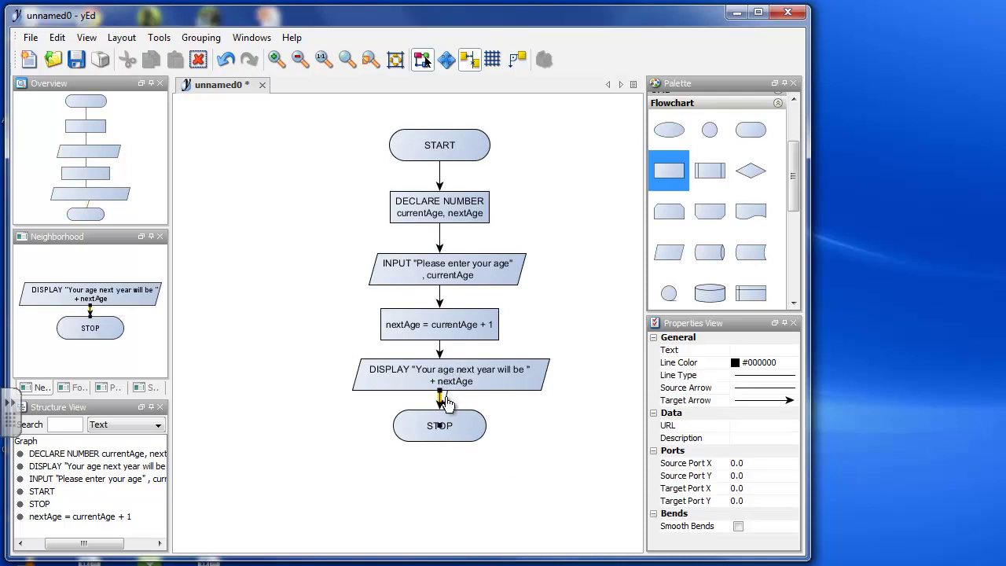
pyautogui.click(446, 403)
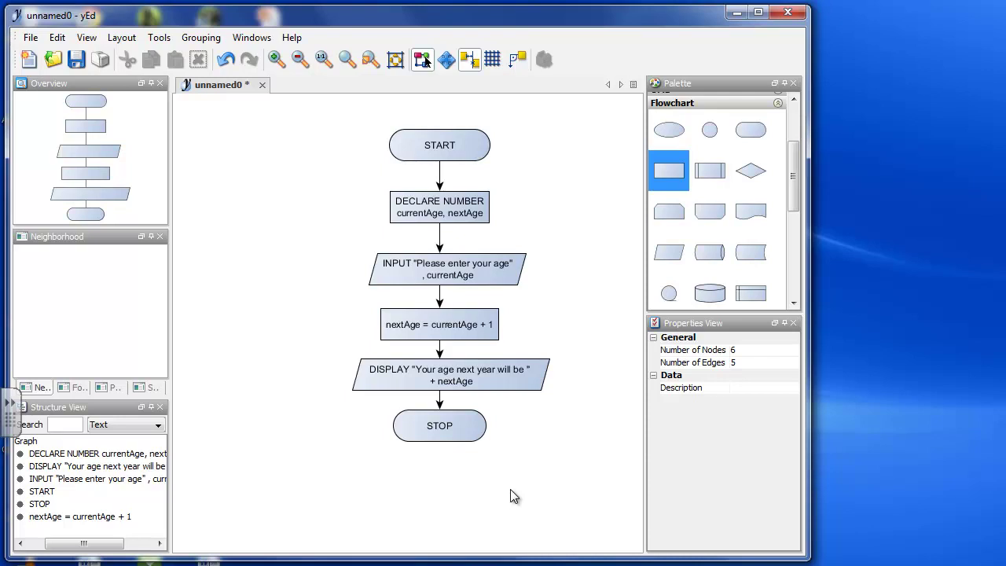
pyautogui.click(474, 149)
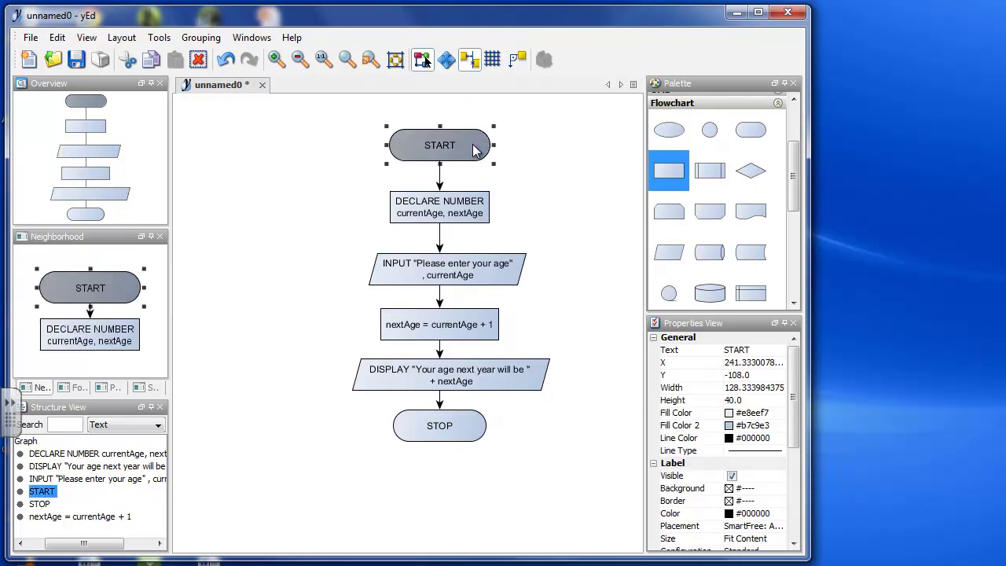
pyautogui.click(473, 435)
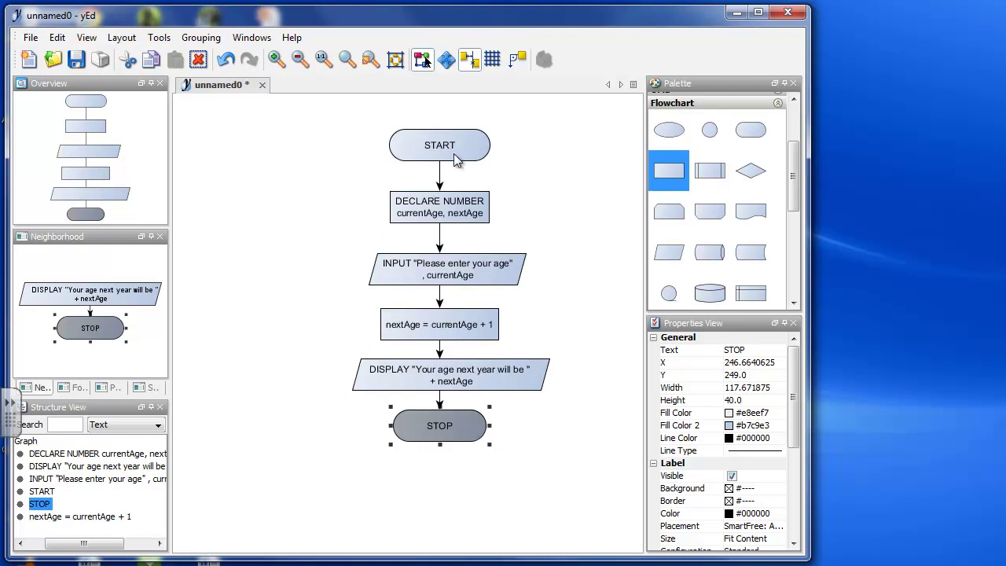
pyautogui.click(463, 219)
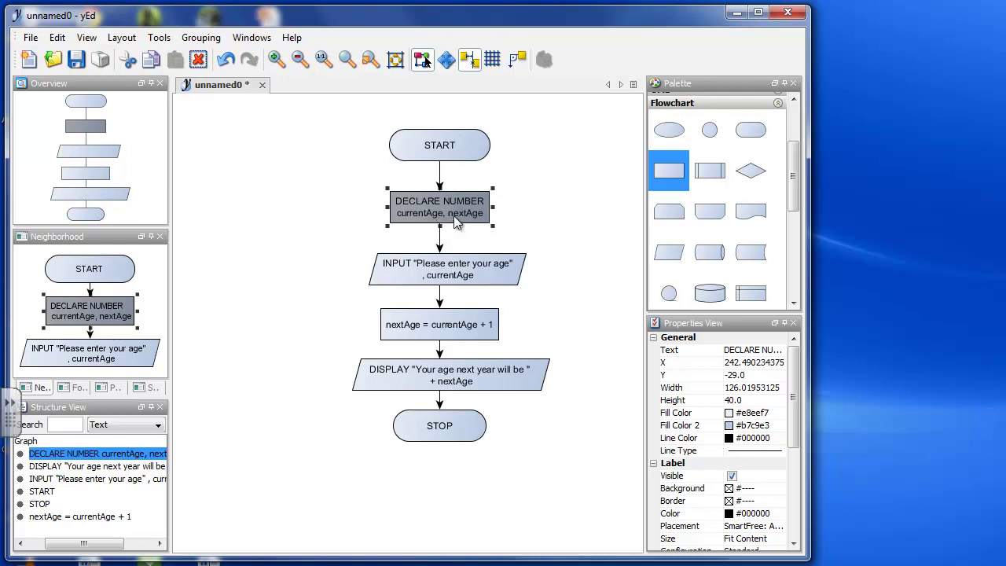
pyautogui.click(447, 280)
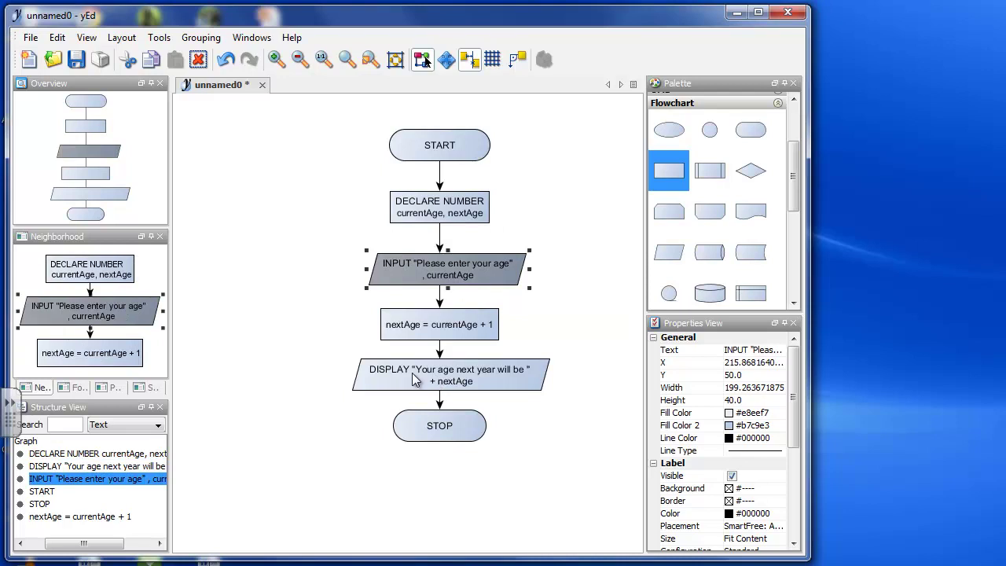
pyautogui.click(424, 379)
pyautogui.click(425, 281)
pyautogui.click(402, 391)
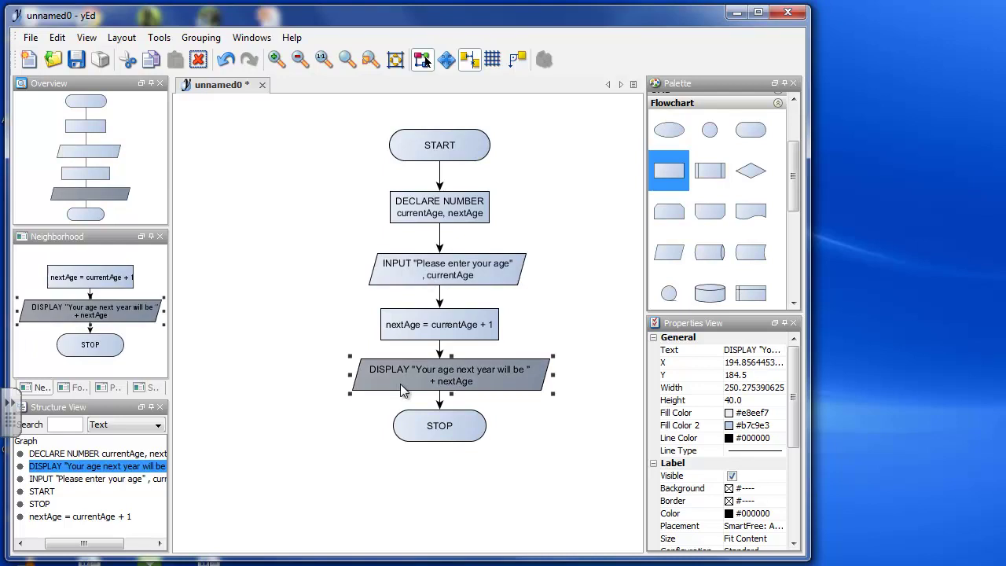
pyautogui.click(420, 283)
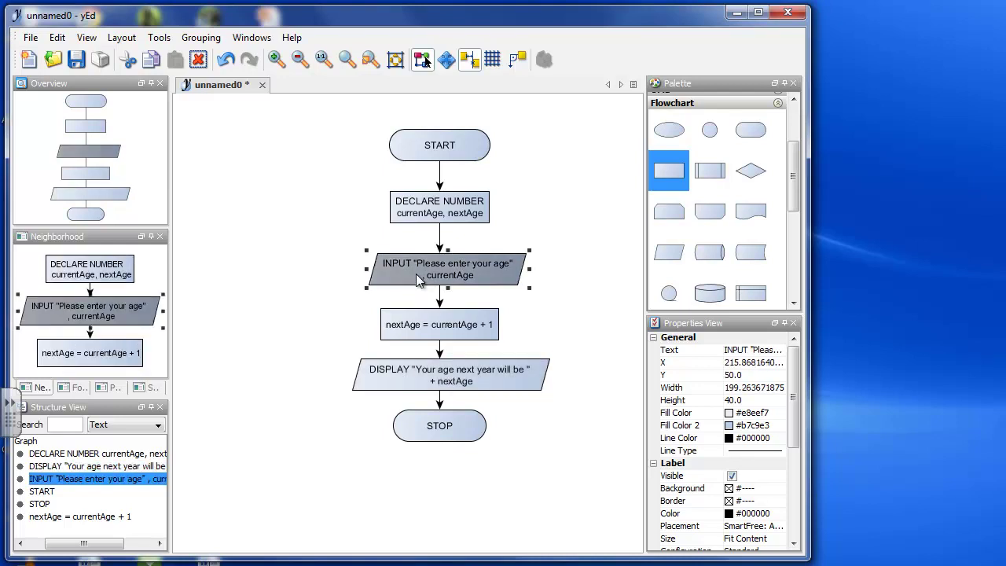
pyautogui.click(438, 335)
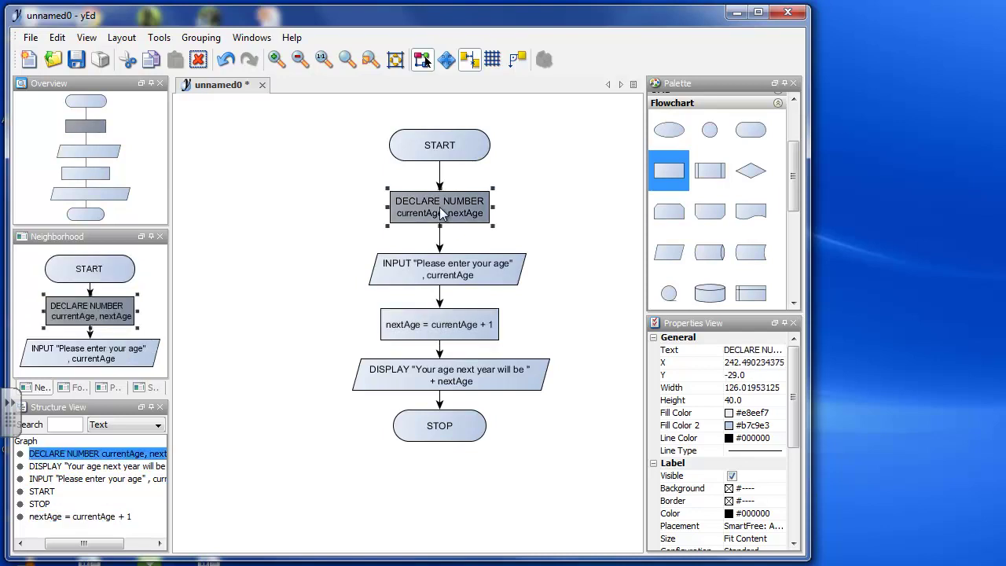
pyautogui.click(441, 330)
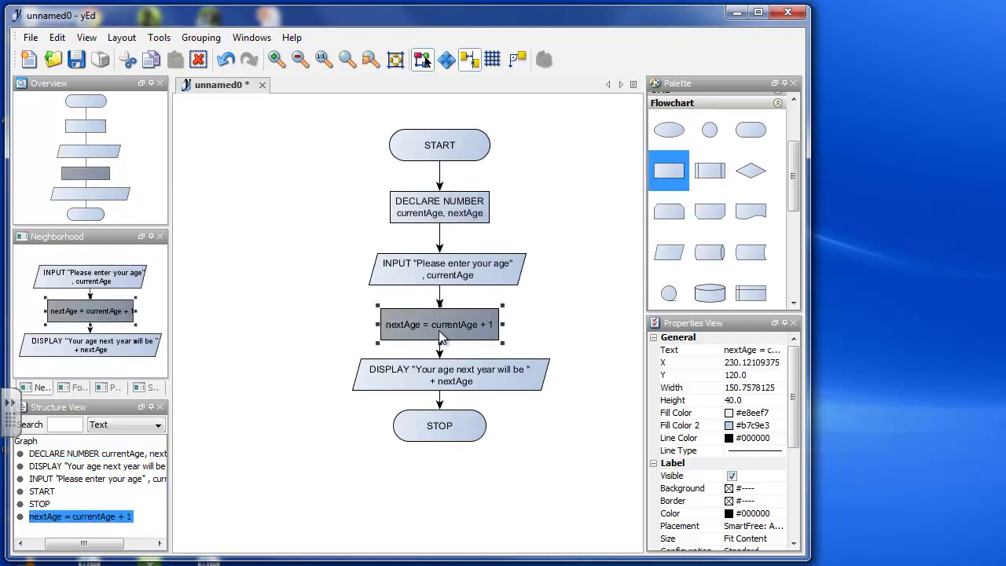
pyautogui.click(445, 213)
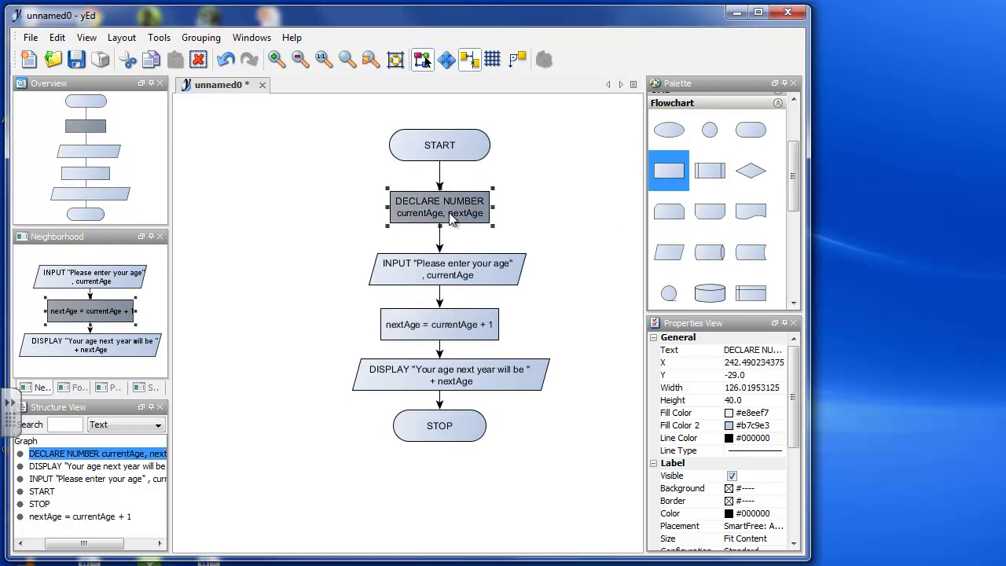
pyautogui.click(446, 272)
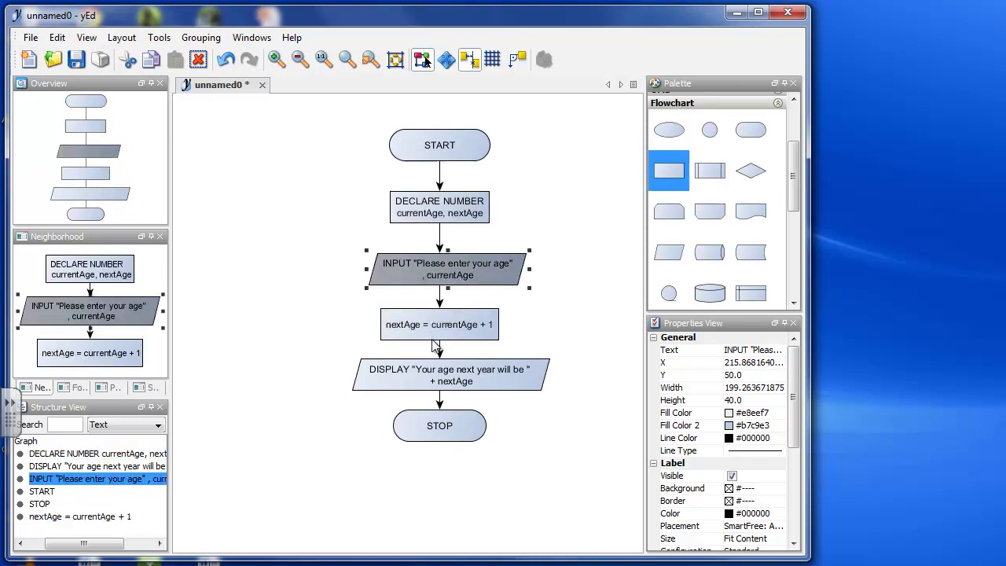
pyautogui.click(425, 383)
pyautogui.click(430, 268)
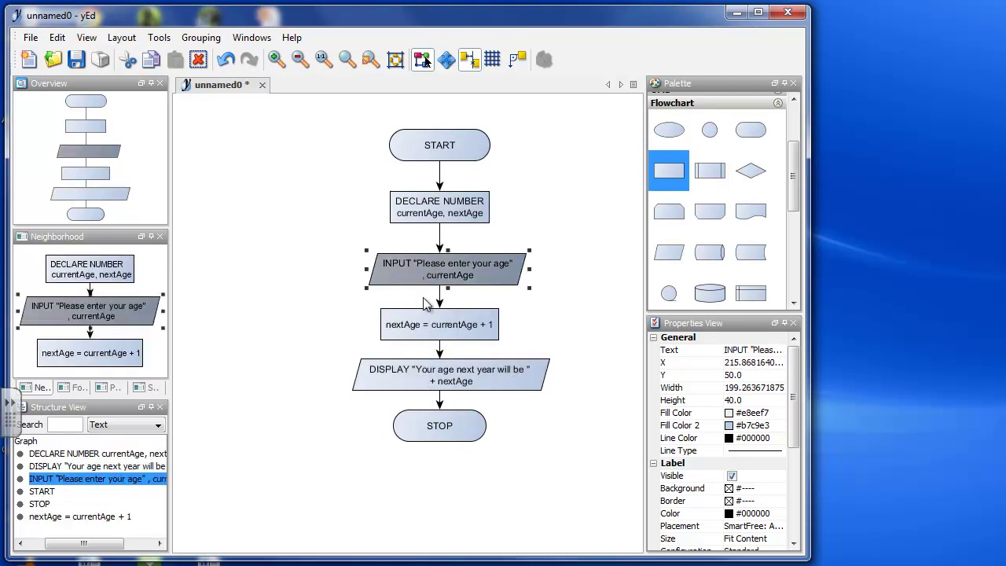
pyautogui.click(415, 383)
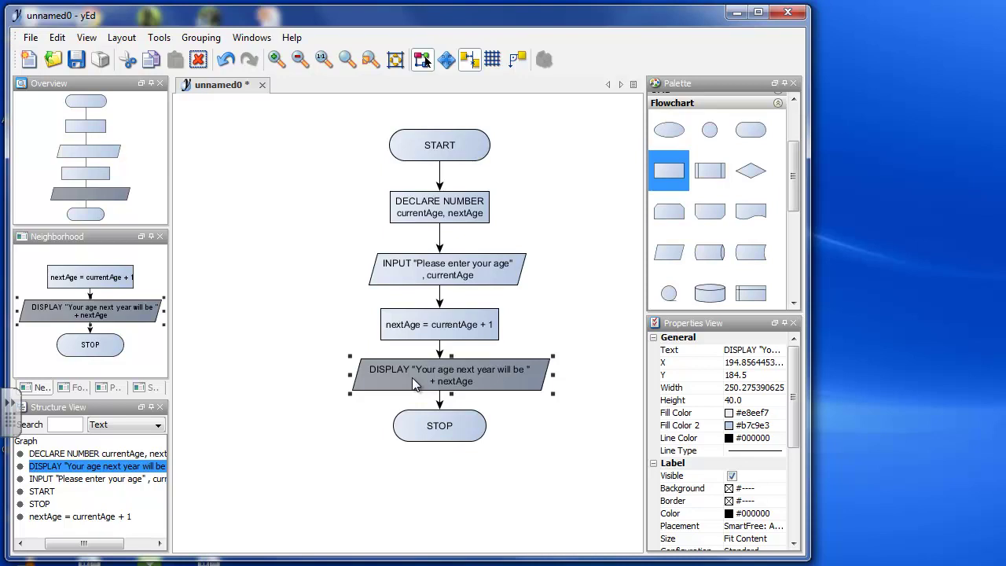
pyautogui.click(522, 460)
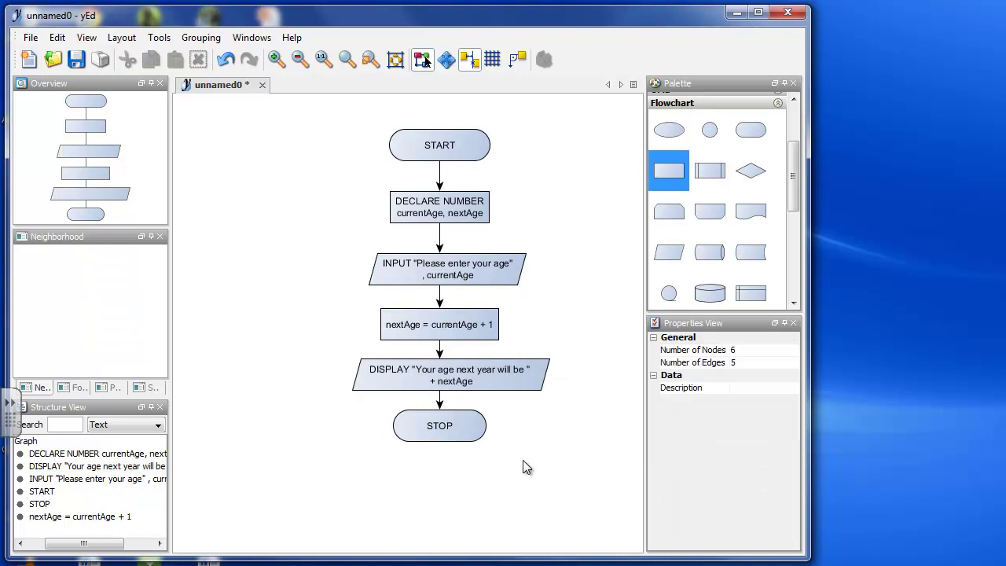